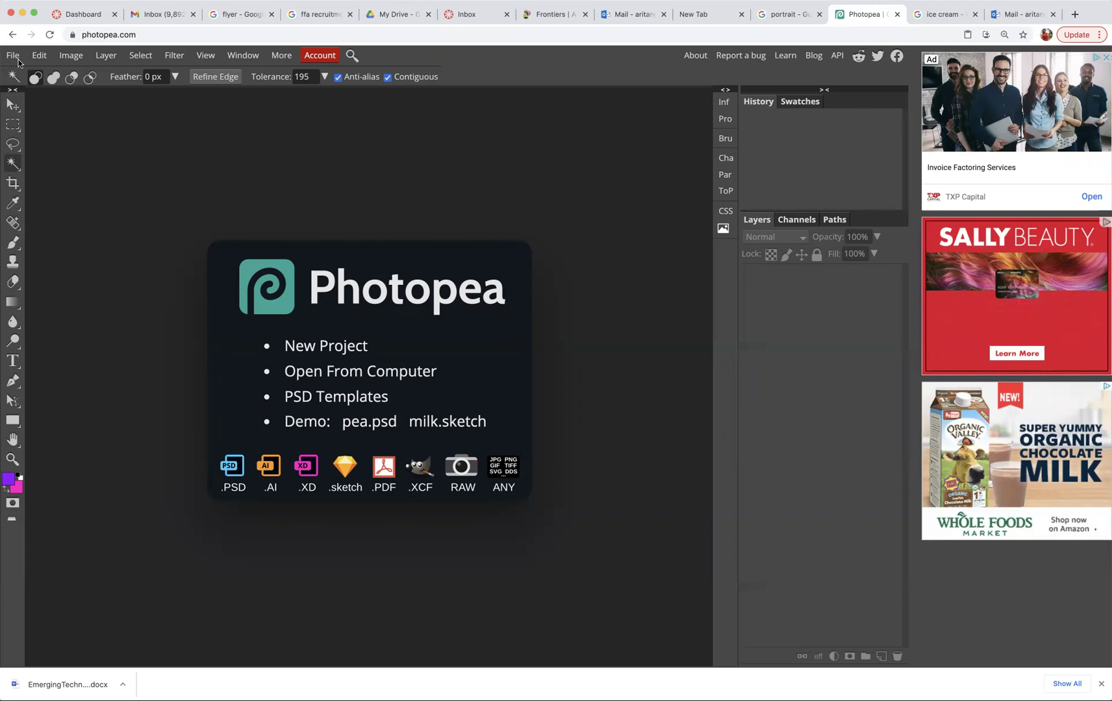
Create a new 800 by 600 px project on a white background, named with the author's surname followed by _3/24.
{"action": "left_click", "coordinate": [18, 57]}
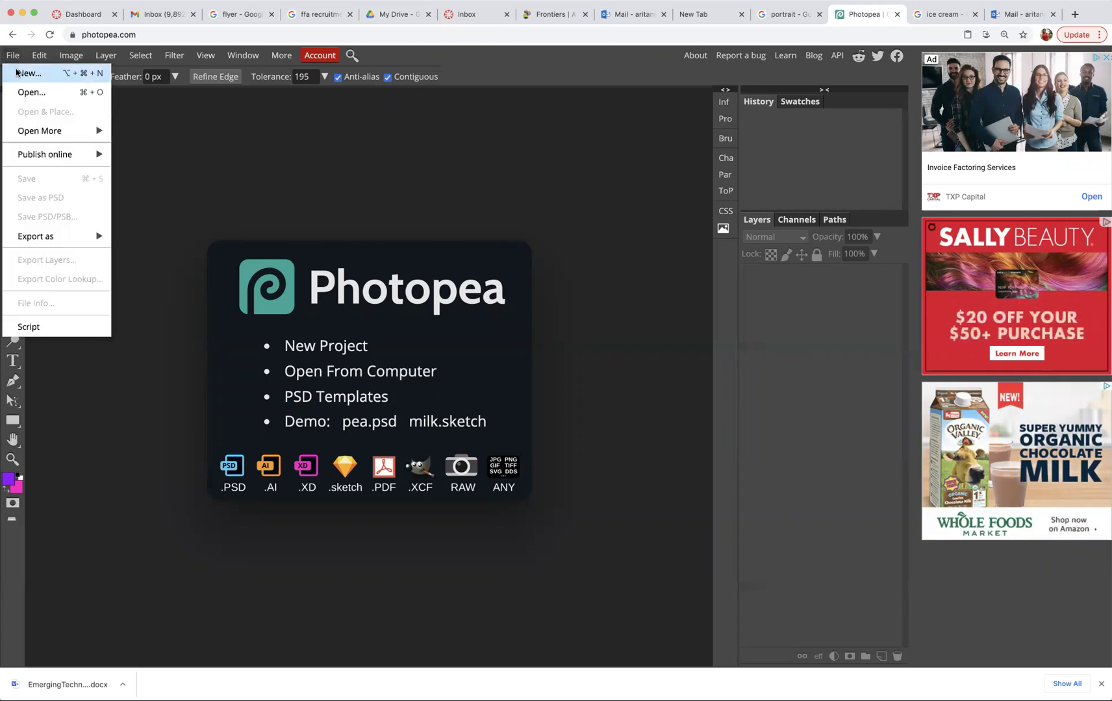
{"action": "left_click", "coordinate": [26, 72]}
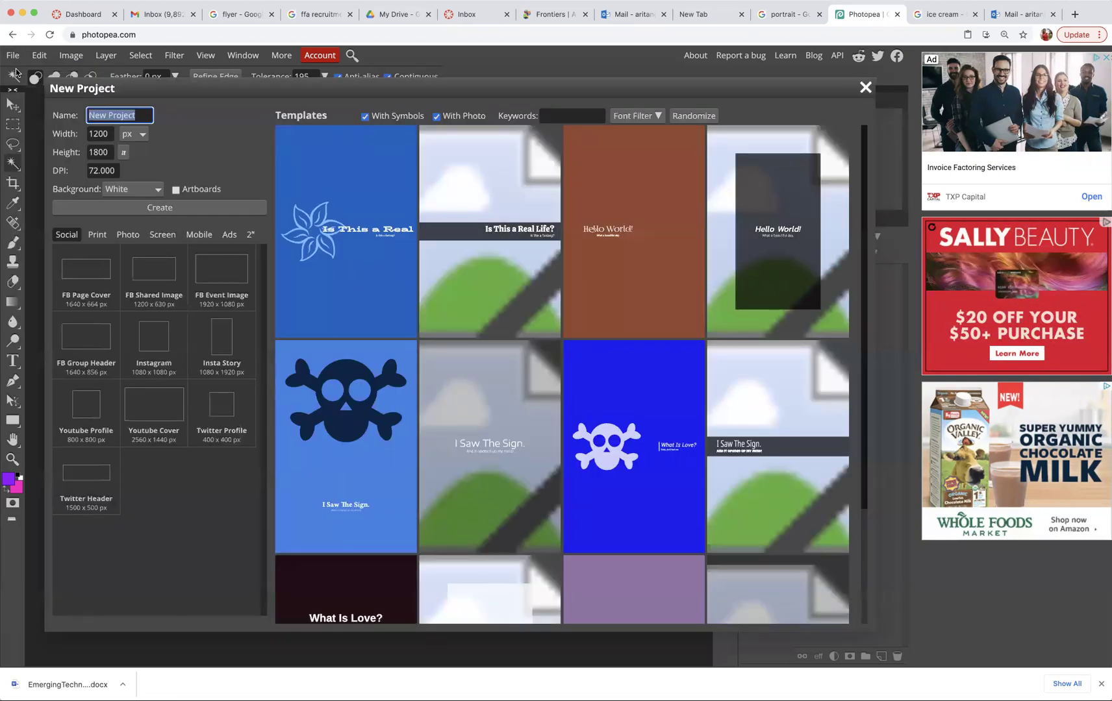
{"action": "type", "text": "Tanguma_3/24"}
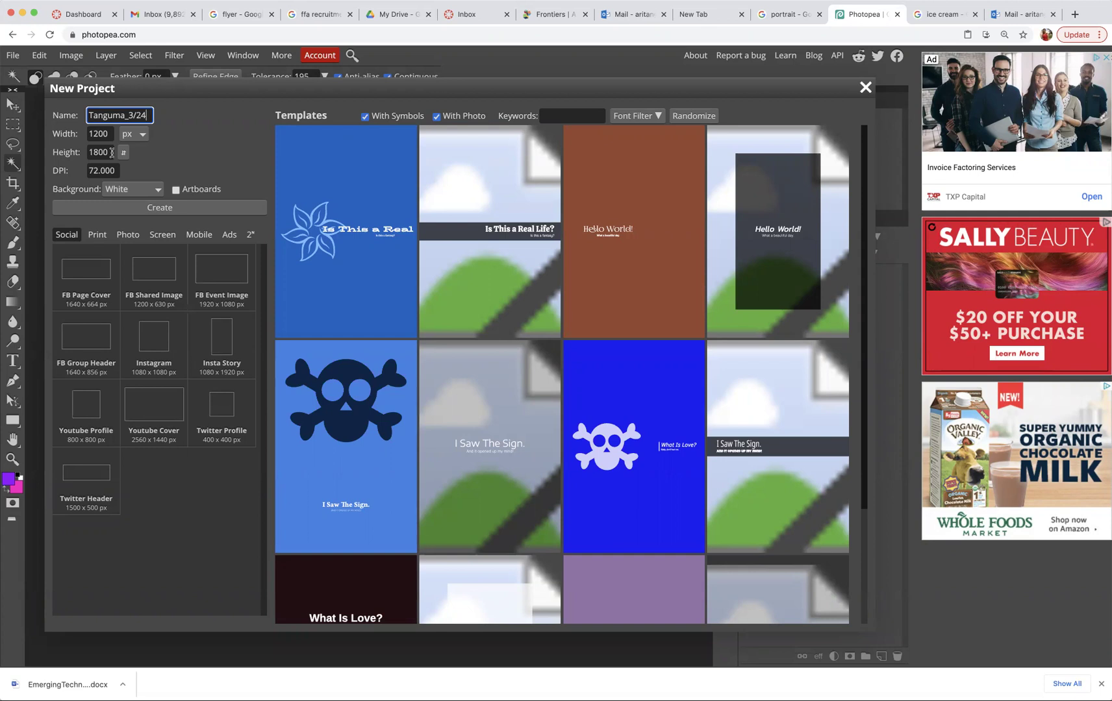
{"action": "key", "text": "Tab"}
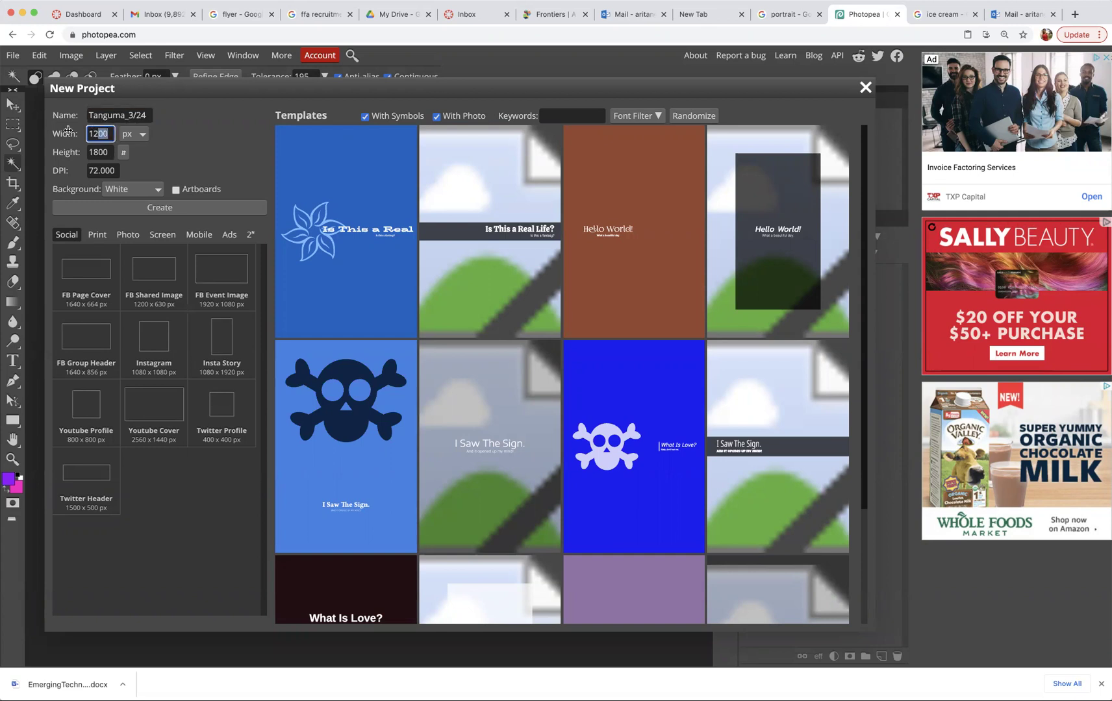
{"action": "type", "text": "800"}
{"action": "key", "text": "Tab"}
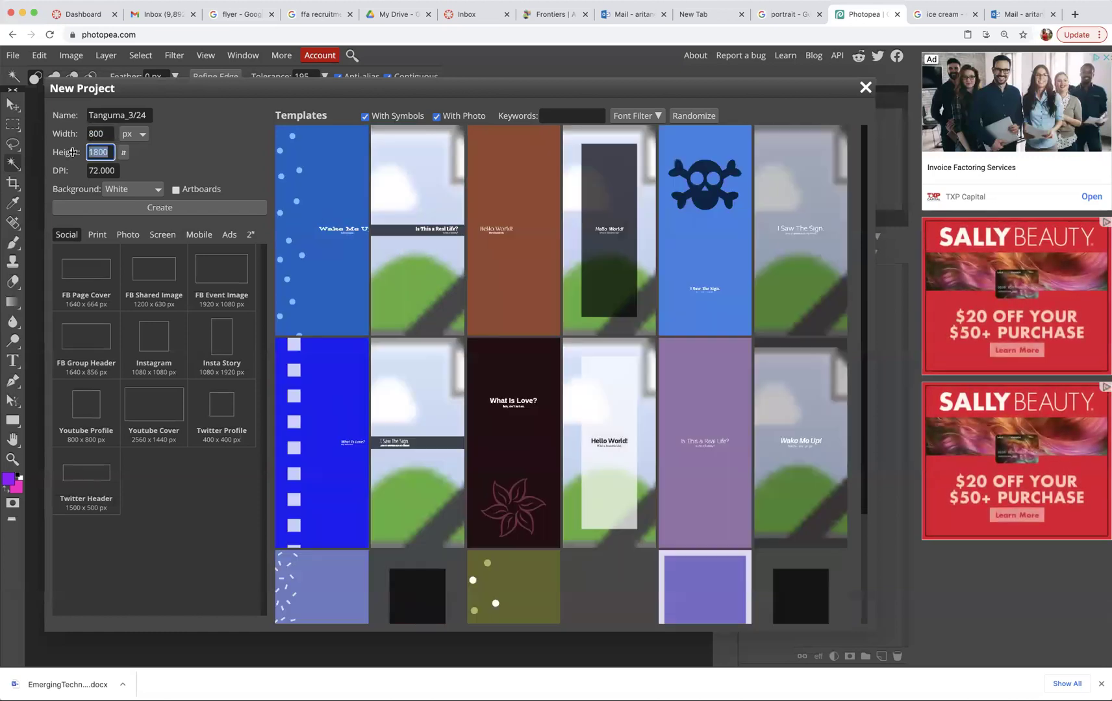
{"action": "type", "text": "600"}
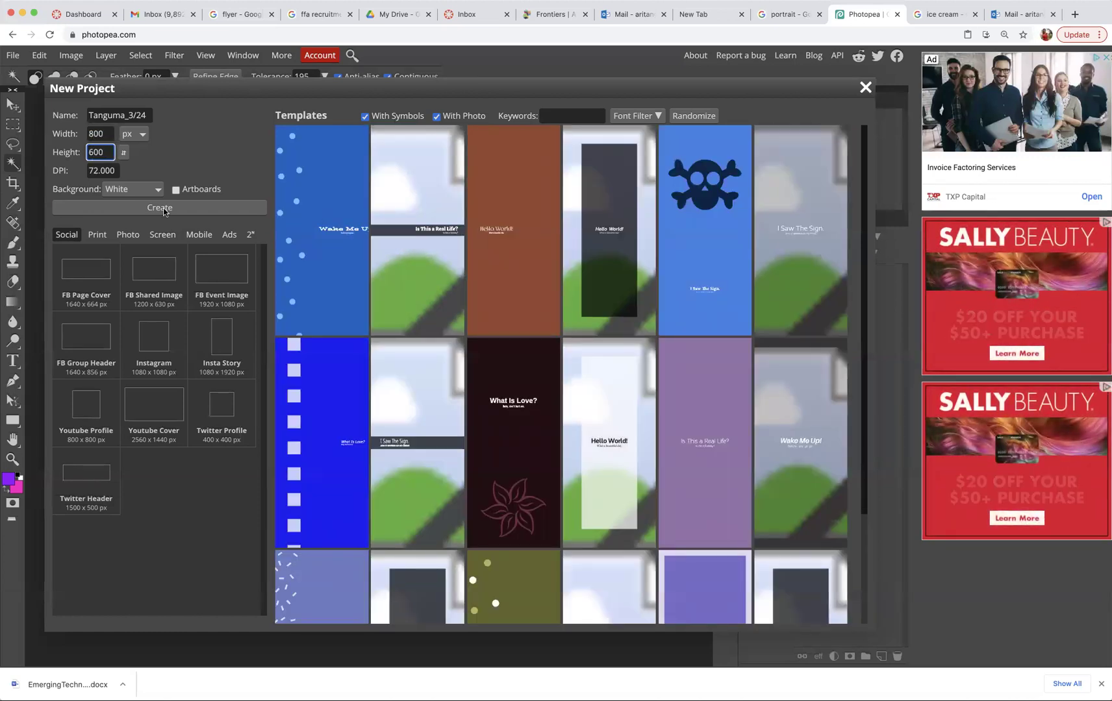
{"action": "left_click", "coordinate": [162, 214]}
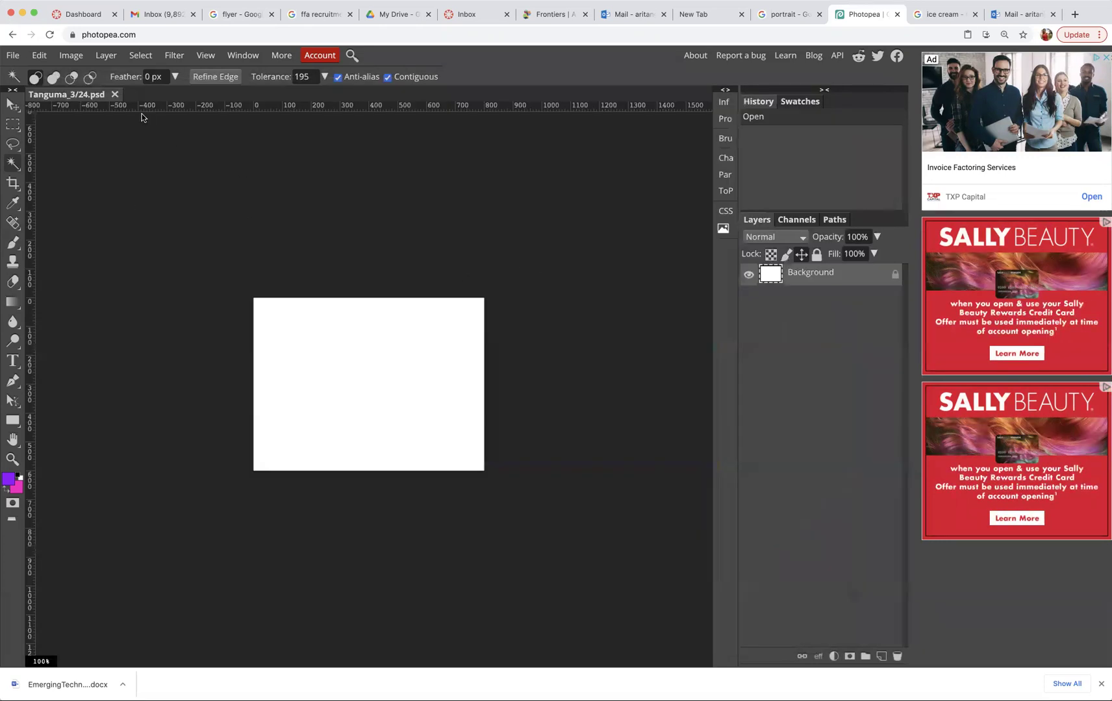
Add a new empty layer above the white background.
{"action": "left_click", "coordinate": [203, 55]}
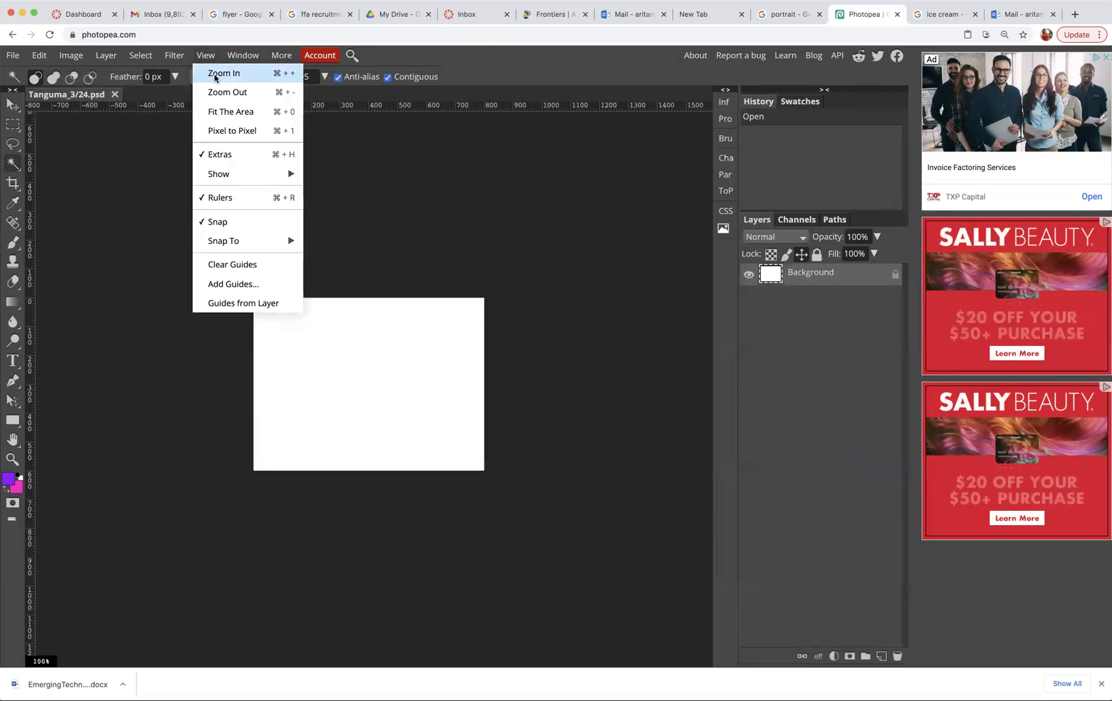
{"action": "left_click", "coordinate": [215, 77]}
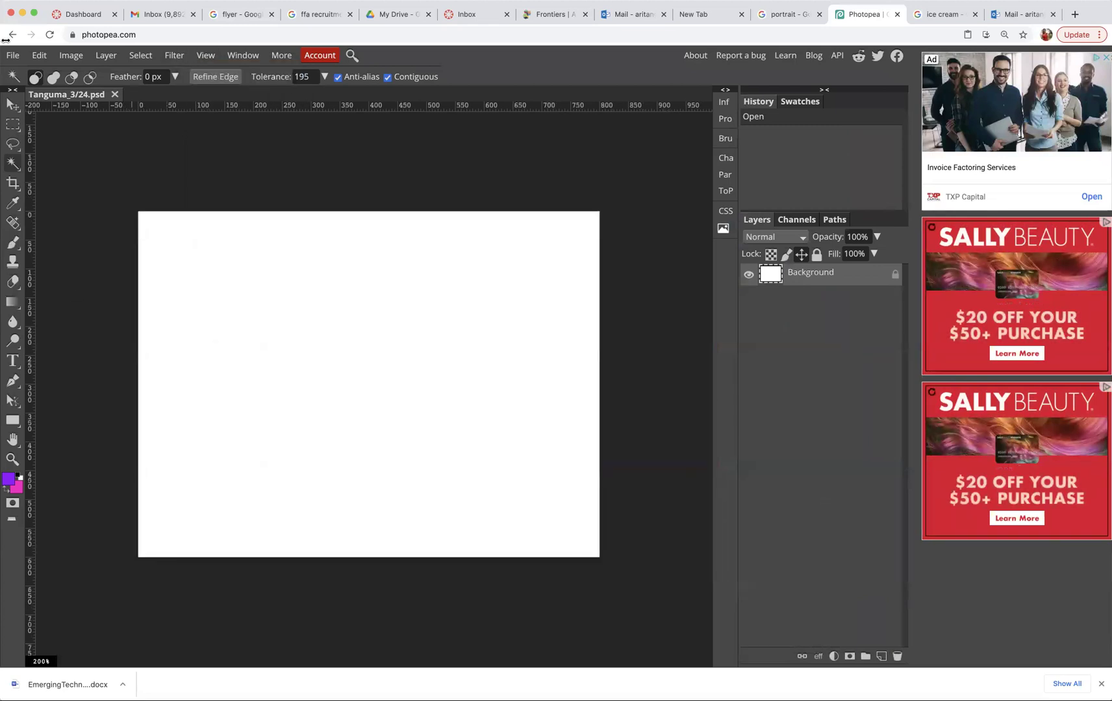
{"action": "left_click", "coordinate": [107, 55]}
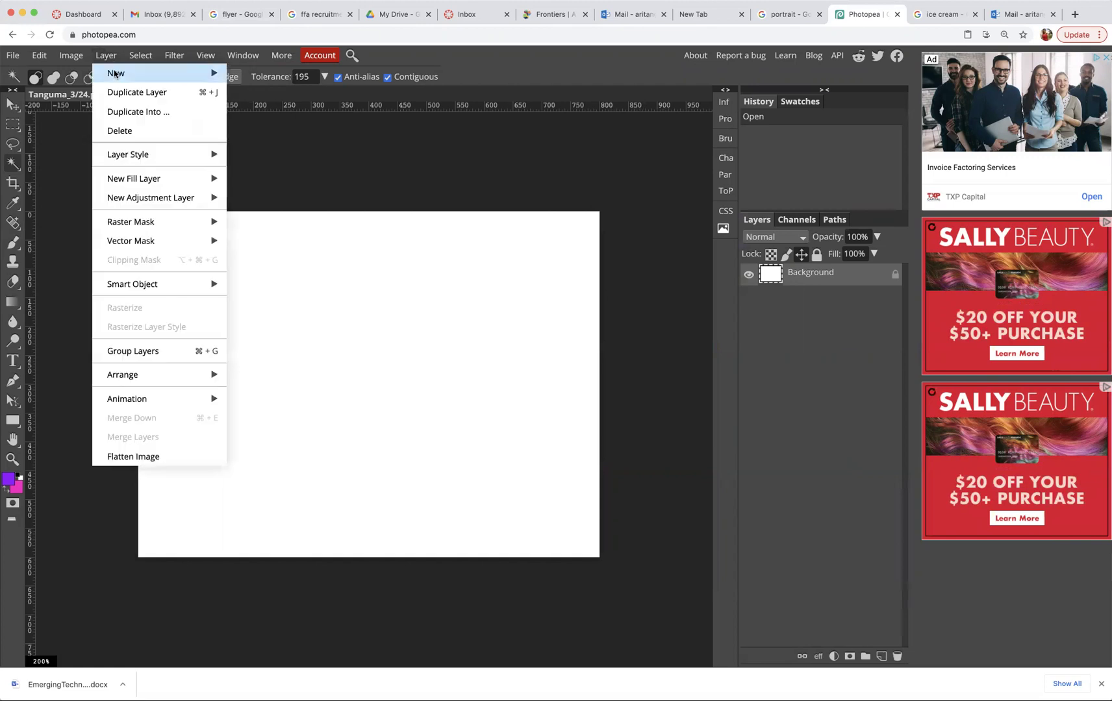
{"action": "mouse_move", "coordinate": [130, 72]}
{"action": "left_click", "coordinate": [241, 76]}
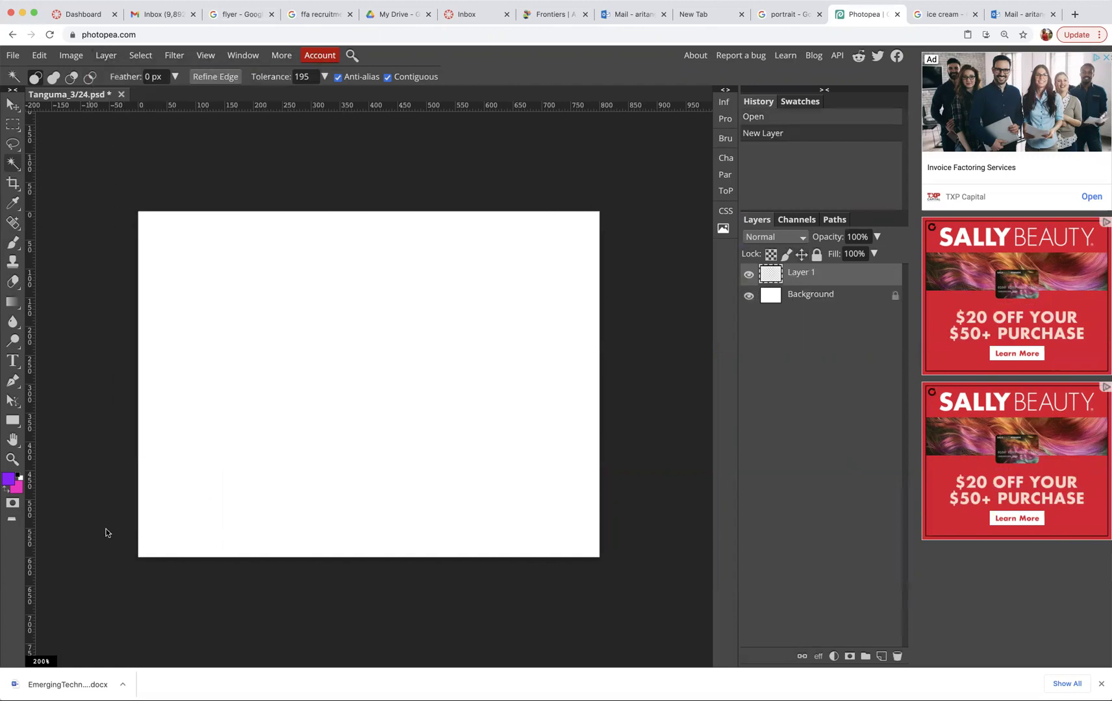
Set the Brush tool size to 172 px and paint a violet vertical band along the canvas's right edge.
{"action": "left_click", "coordinate": [10, 250]}
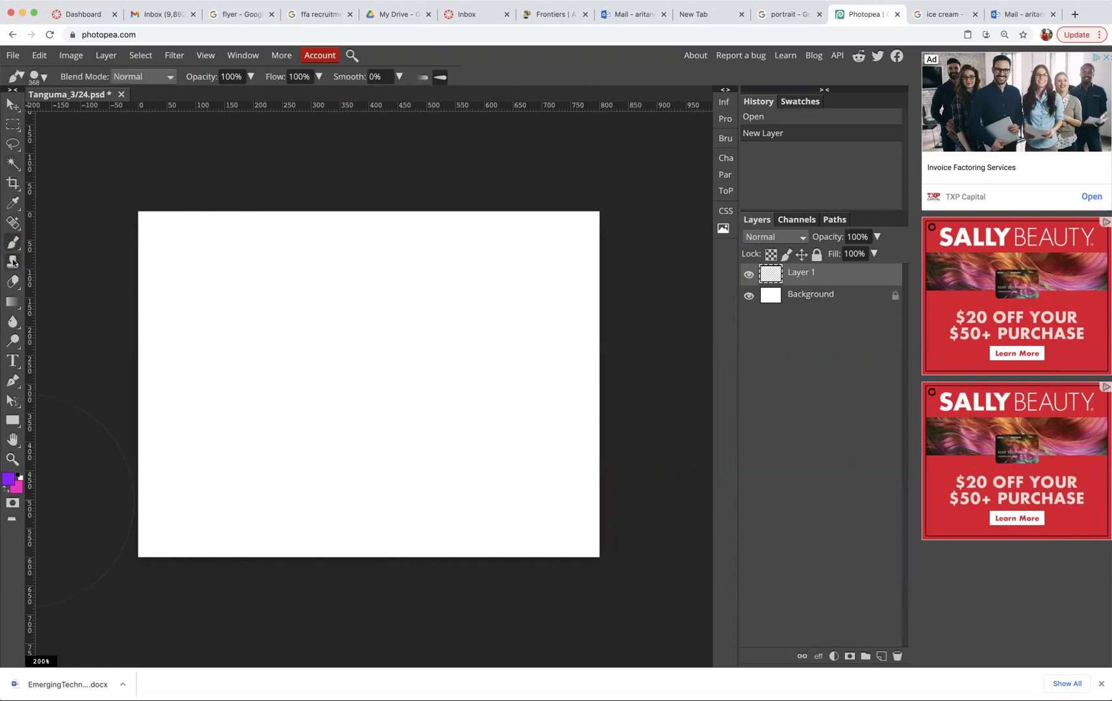
{"action": "left_click", "coordinate": [38, 77]}
{"action": "left_click_drag", "start_coordinate": [128, 115], "coordinate": [110, 113]}
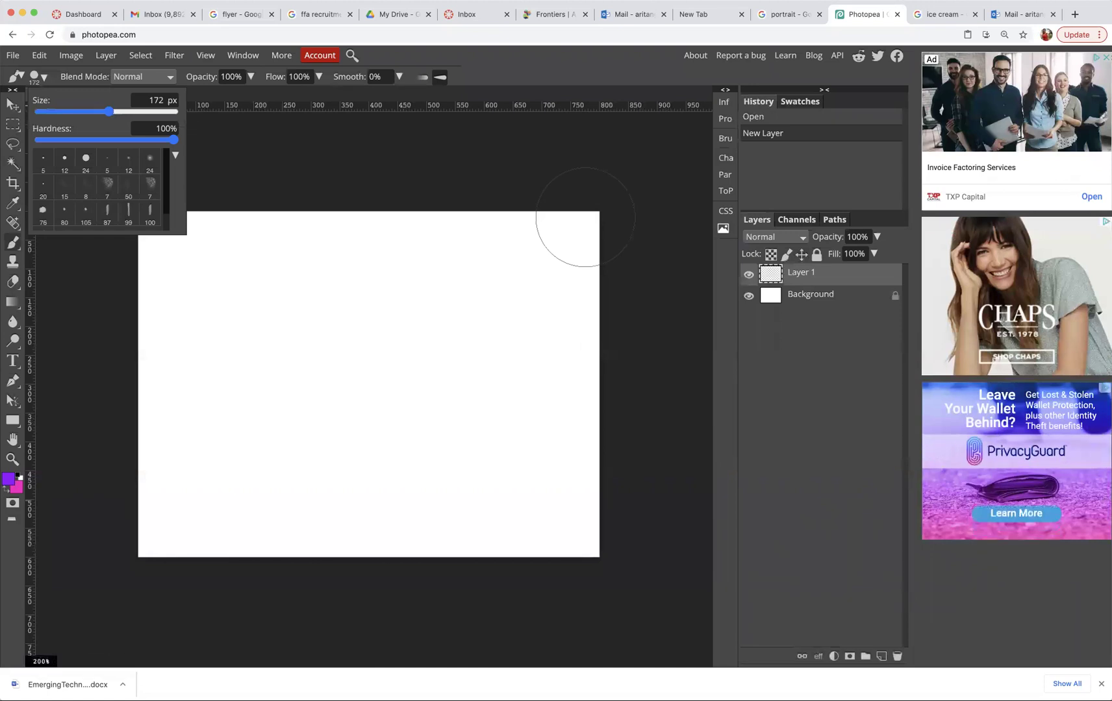
{"action": "mouse_move", "coordinate": [582, 221]}
{"action": "left_mouse_down"}
{"action": "mouse_move", "coordinate": [568, 259]}
{"action": "mouse_move", "coordinate": [572, 539]}
{"action": "mouse_move", "coordinate": [589, 555]}
{"action": "left_mouse_up"}
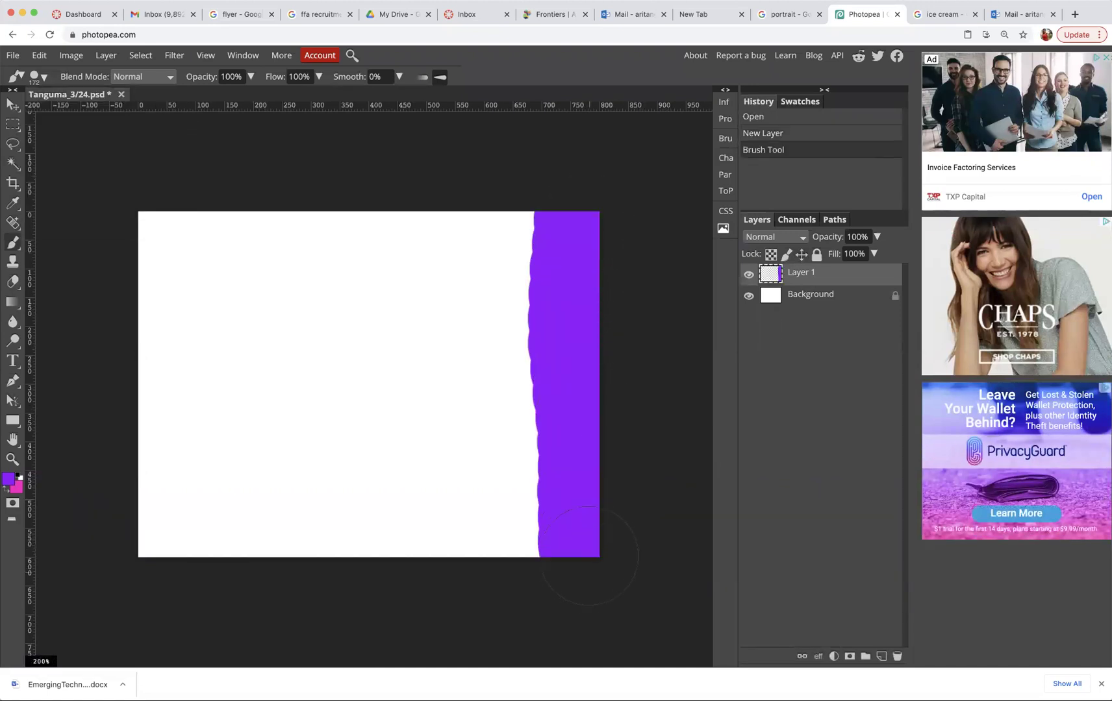
Change the foreground color to a brighter purple and paint a vertical band overlapping the violet one on its left.
{"action": "left_click", "coordinate": [8, 481]}
{"action": "left_click_drag", "start_coordinate": [258, 206], "coordinate": [262, 196]}
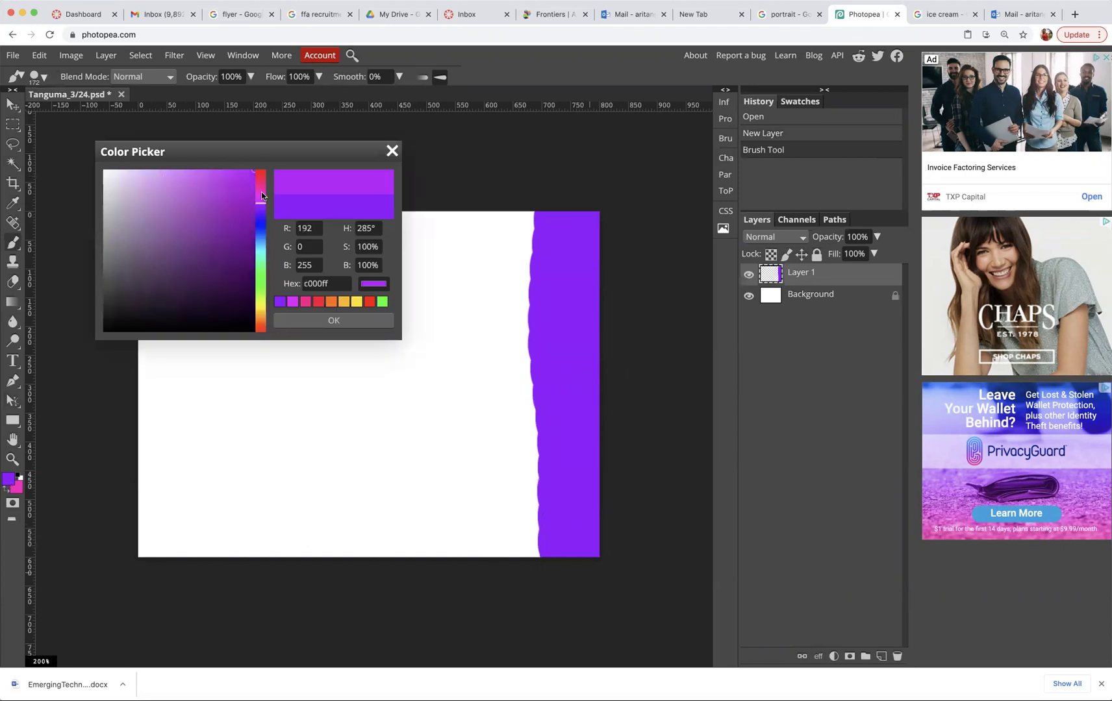
{"action": "left_click", "coordinate": [333, 320]}
{"action": "mouse_move", "coordinate": [523, 227]}
{"action": "left_mouse_down"}
{"action": "mouse_move", "coordinate": [536, 241]}
{"action": "mouse_move", "coordinate": [531, 558]}
{"action": "left_mouse_up"}
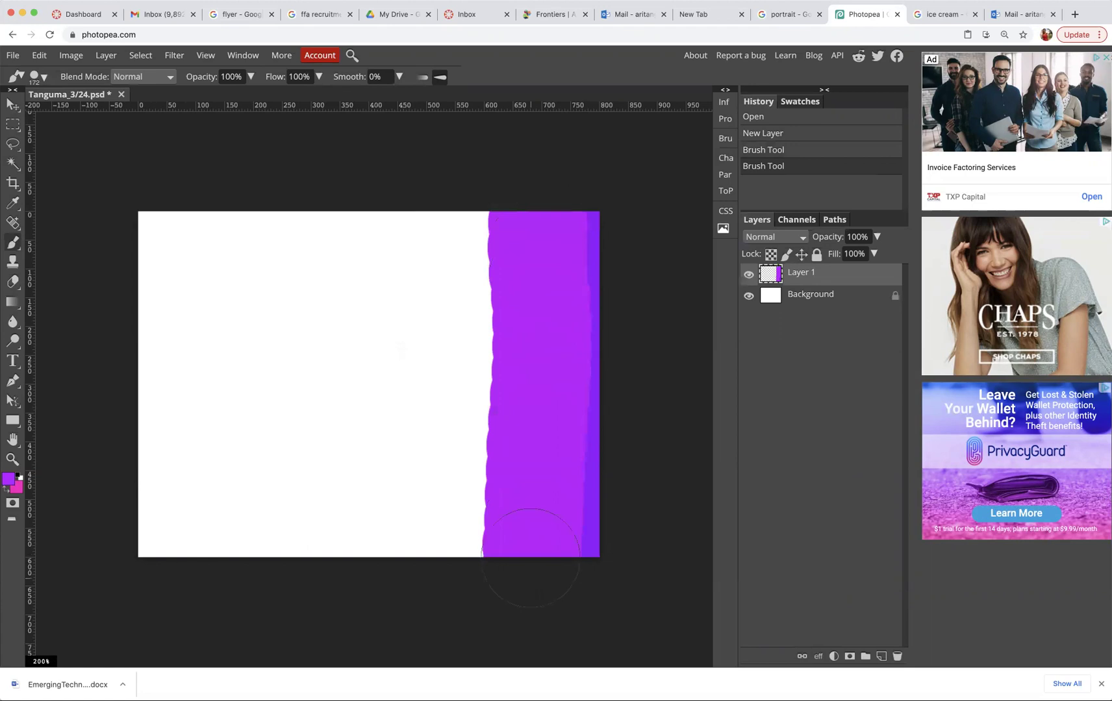
Change the foreground color to pink ff009f and paint a vertical band to the left of the bright purple one.
{"action": "left_click", "coordinate": [8, 481]}
{"action": "left_click", "coordinate": [258, 189]}
{"action": "left_click", "coordinate": [299, 320]}
{"action": "mouse_move", "coordinate": [462, 240]}
{"action": "left_mouse_down"}
{"action": "mouse_move", "coordinate": [478, 306]}
{"action": "mouse_move", "coordinate": [484, 557]}
{"action": "left_mouse_up"}
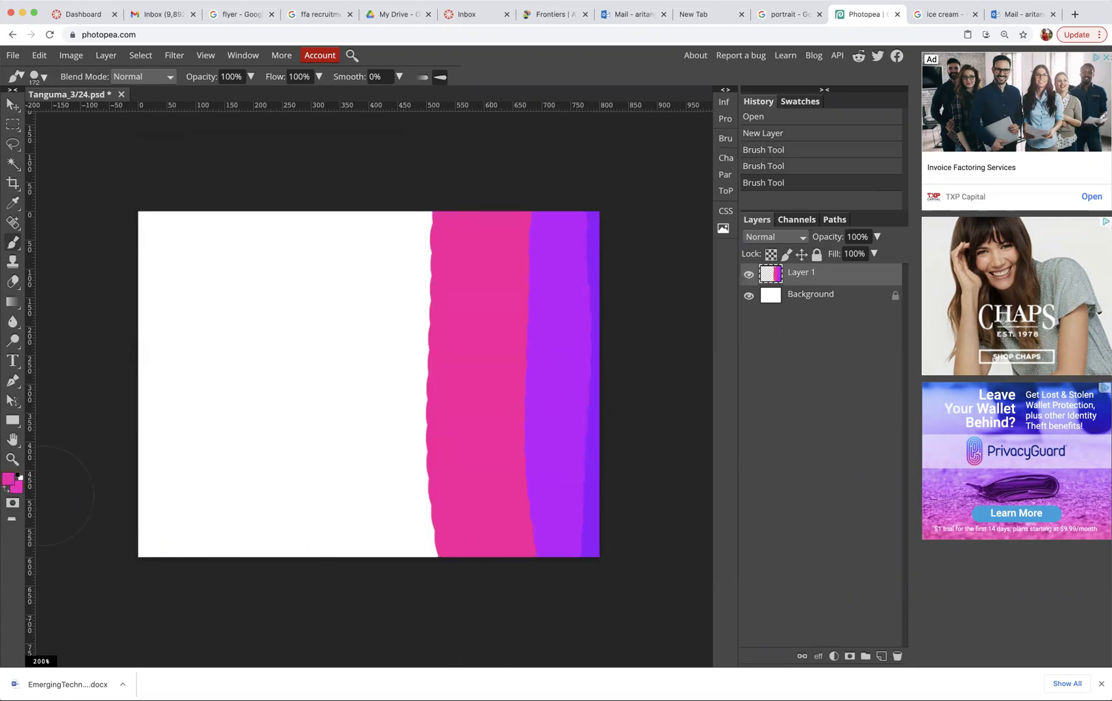
Change the foreground color to orange ff8d00 and paint a vertical band to the left of the pink one.
{"action": "left_click", "coordinate": [8, 482]}
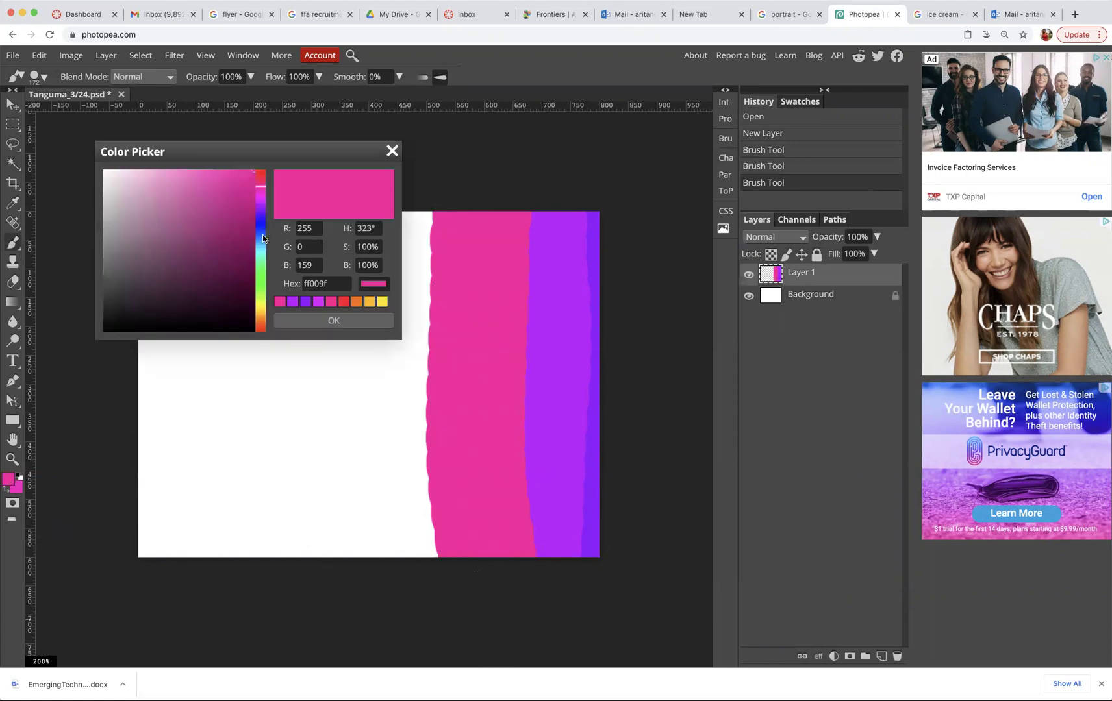
{"action": "left_click", "coordinate": [259, 317]}
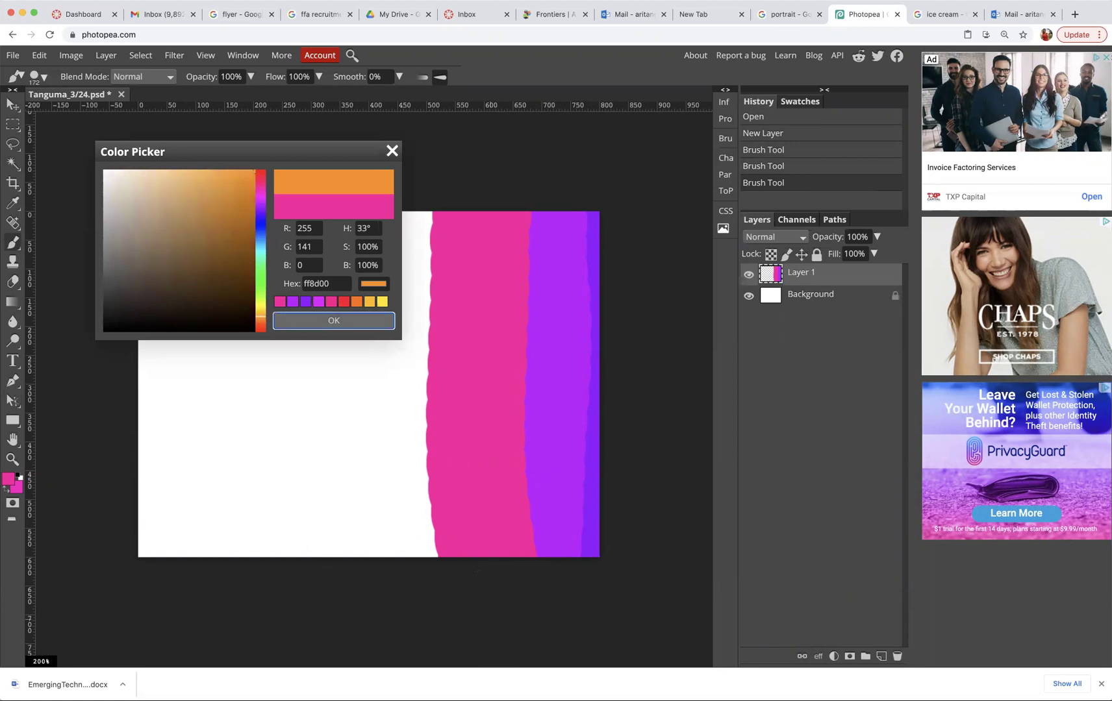
{"action": "left_click", "coordinate": [334, 320]}
{"action": "left_click", "coordinate": [428, 223]}
{"action": "left_click_drag", "start_coordinate": [428, 223], "coordinate": [419, 558]}
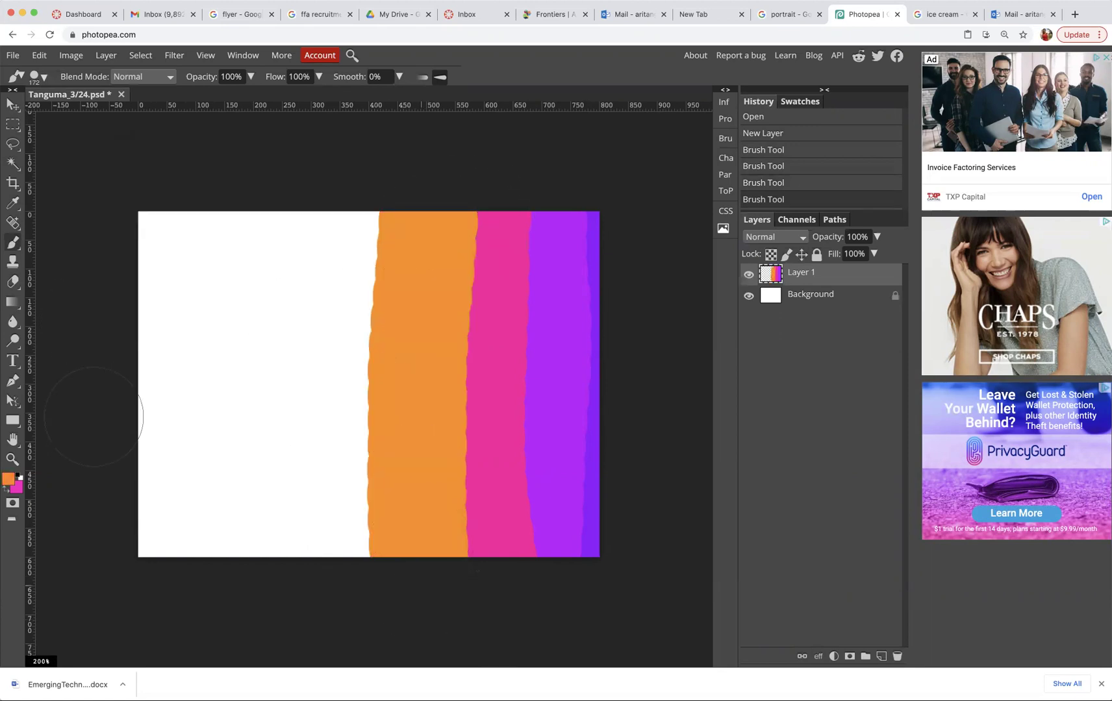
Change the foreground color to yellow ffdb00 and paint a vertical band to the left of the orange one.
{"action": "left_click", "coordinate": [8, 480]}
{"action": "left_click", "coordinate": [260, 306]}
{"action": "left_click", "coordinate": [334, 320]}
{"action": "left_click_drag", "start_coordinate": [372, 243], "coordinate": [333, 560]}
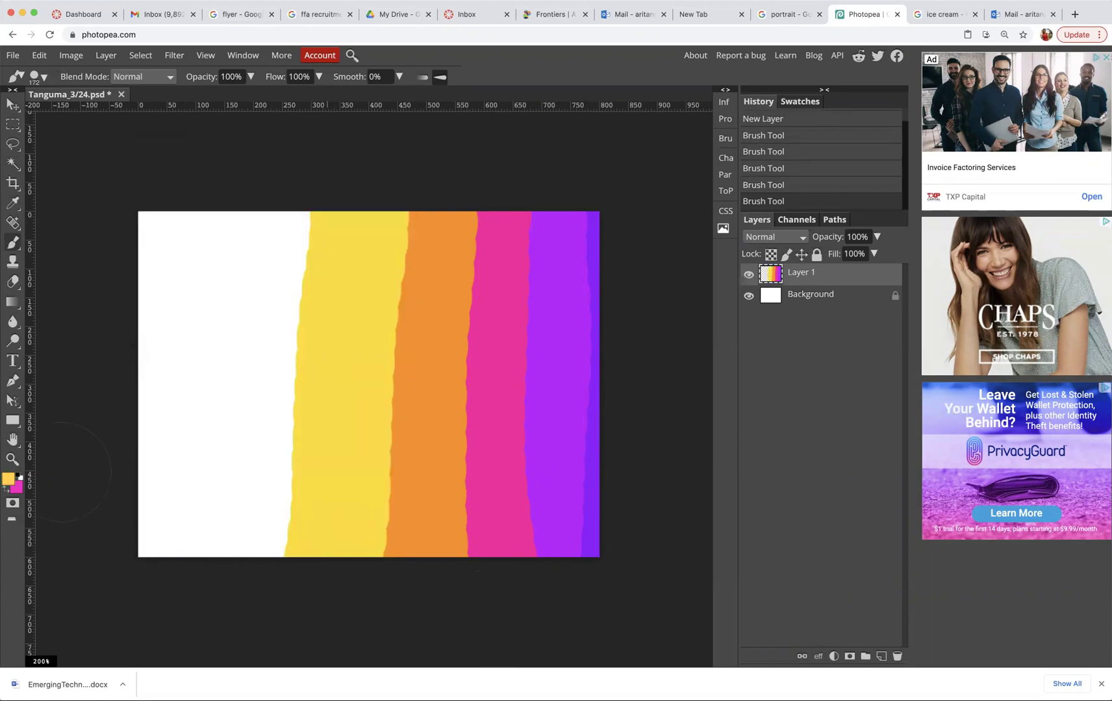
Change the foreground color to pink ff0083 and paint a slanted band to the left of the yellow one.
{"action": "left_click", "coordinate": [8, 480]}
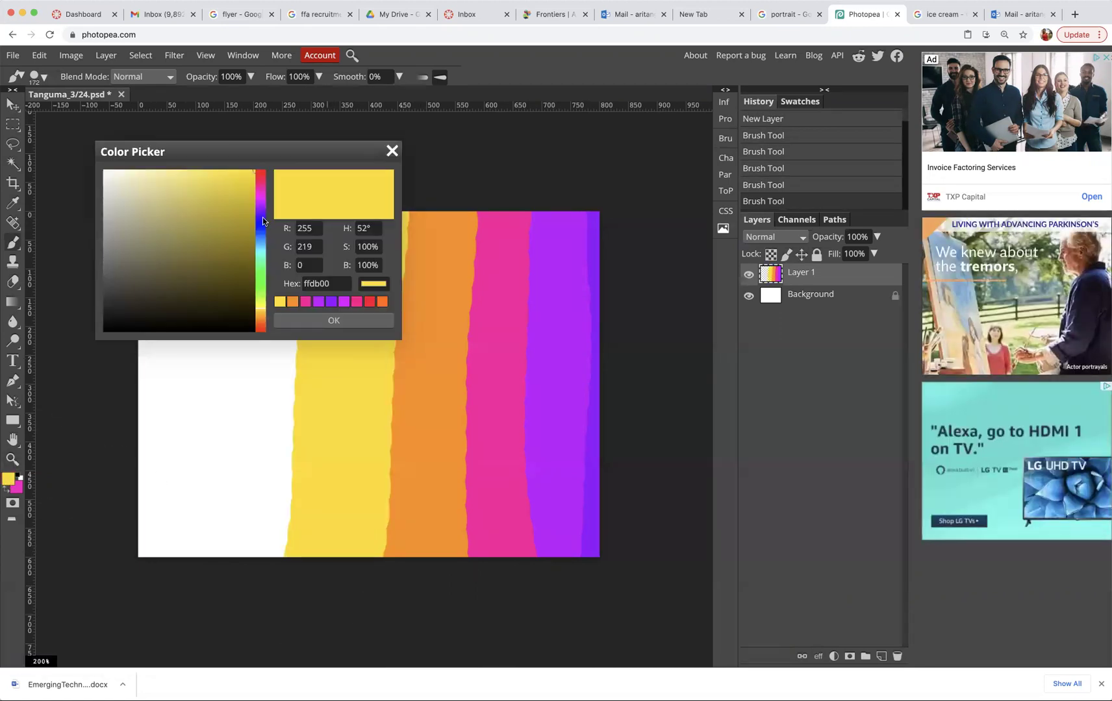
{"action": "left_click", "coordinate": [262, 194]}
{"action": "left_click", "coordinate": [334, 320]}
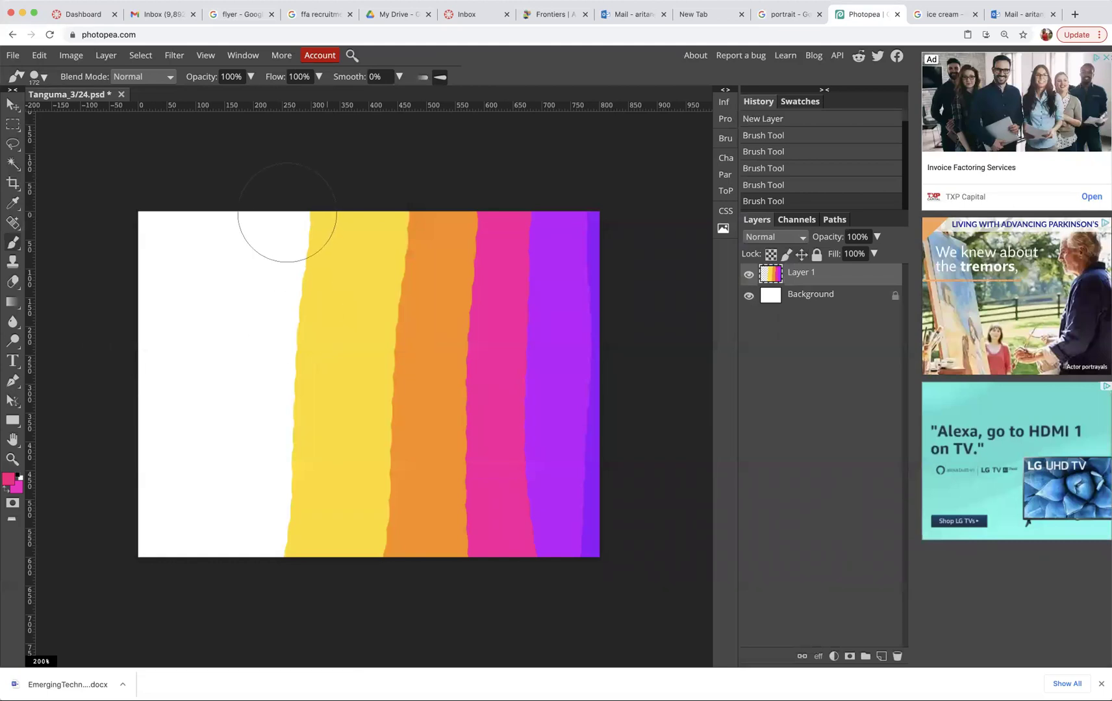
{"action": "left_click_drag", "start_coordinate": [287, 213], "coordinate": [258, 564]}
Change the foreground color to orange ff9c00 and paint a band overlapping the left side of the second pink one.
{"action": "left_click", "coordinate": [13, 478]}
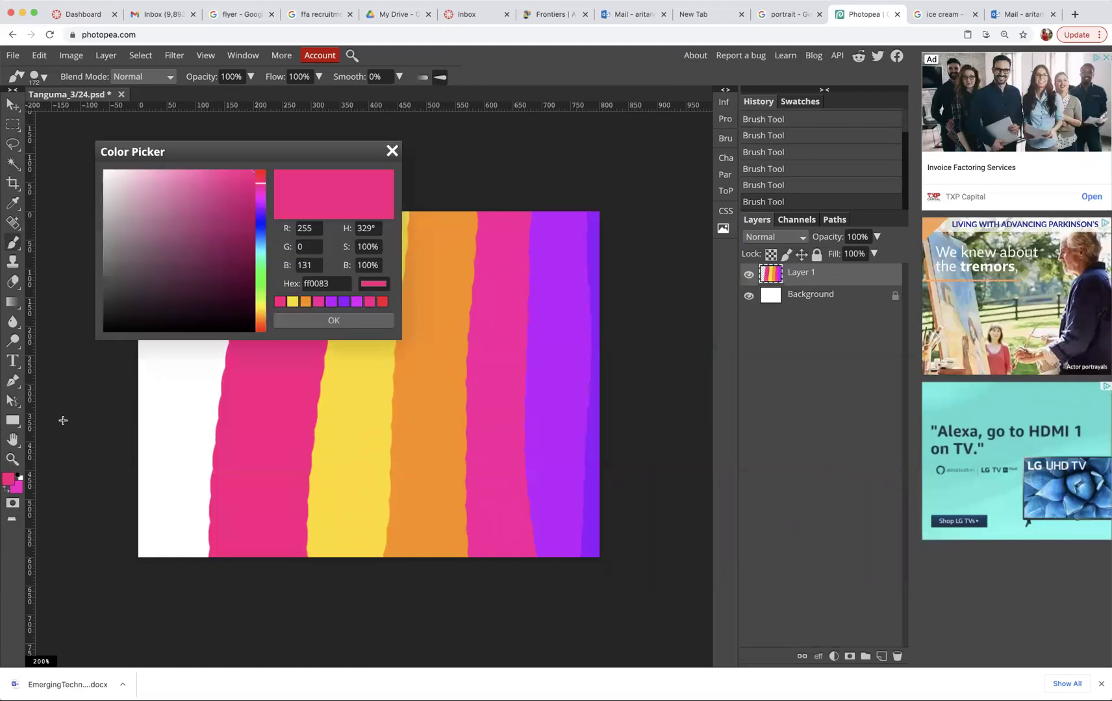
{"action": "left_click", "coordinate": [262, 319]}
{"action": "left_click", "coordinate": [312, 320]}
{"action": "left_click", "coordinate": [214, 217]}
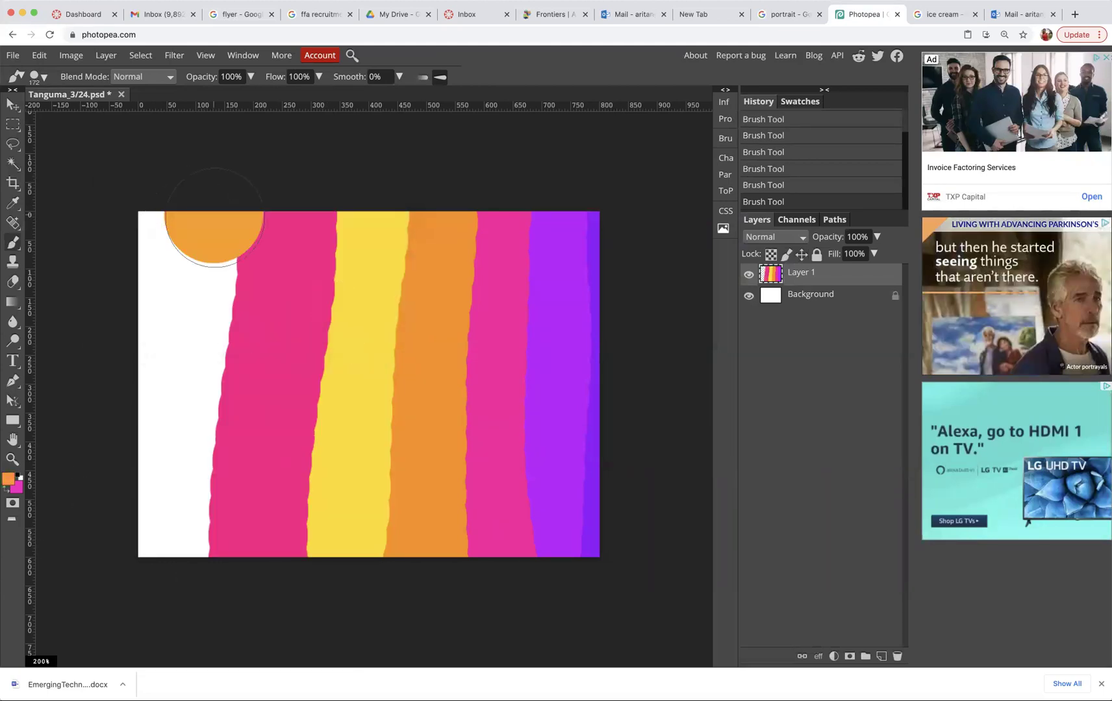
{"action": "left_click_drag", "start_coordinate": [214, 217], "coordinate": [187, 574]}
Change the foreground color to purple bc00ff and paint over the remaining white along the canvas's left edge.
{"action": "left_click", "coordinate": [13, 478]}
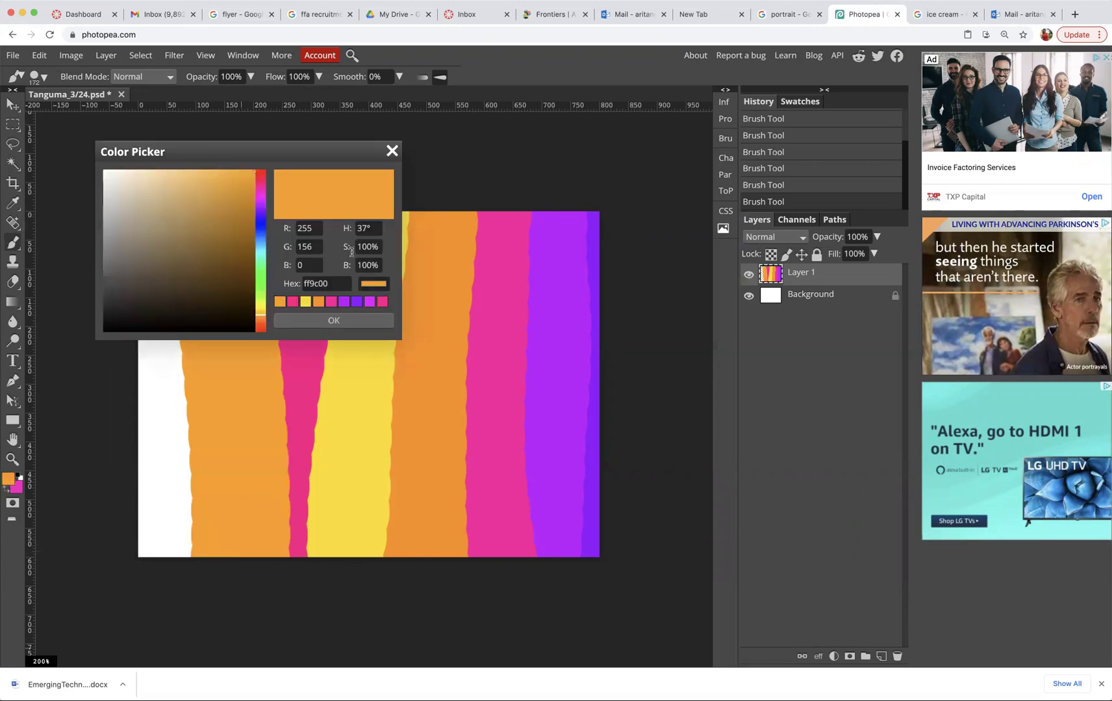
{"action": "left_click", "coordinate": [259, 206]}
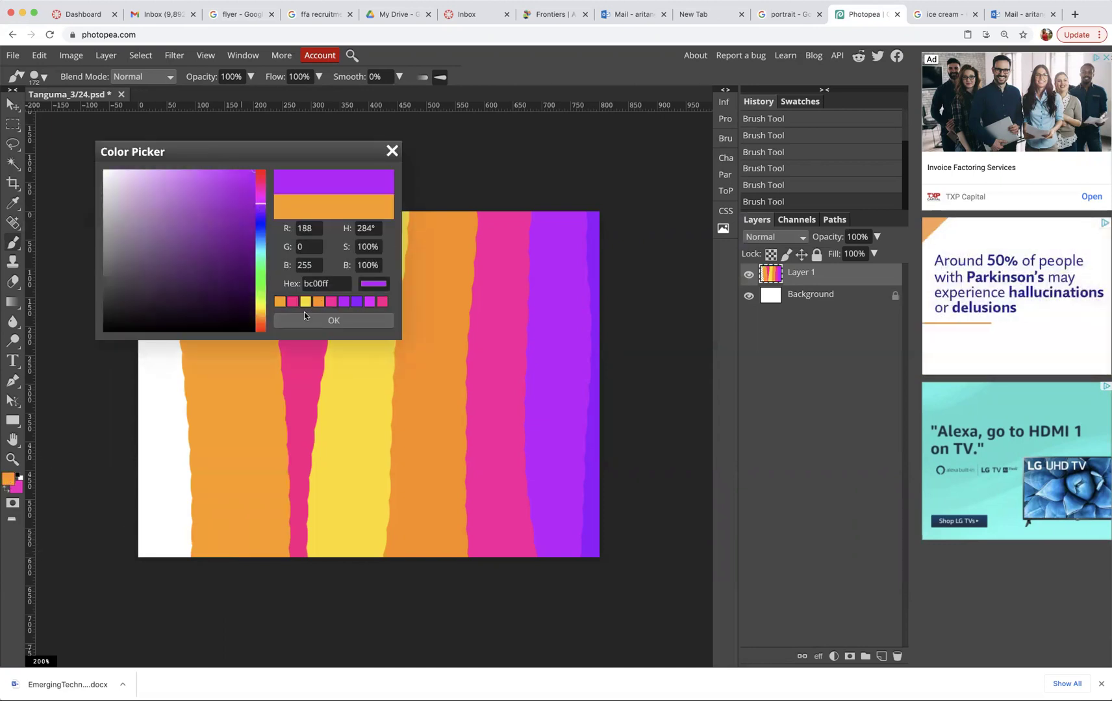
{"action": "left_click", "coordinate": [344, 321]}
{"action": "left_click", "coordinate": [157, 221]}
{"action": "left_click_drag", "start_coordinate": [158, 220], "coordinate": [168, 651]}
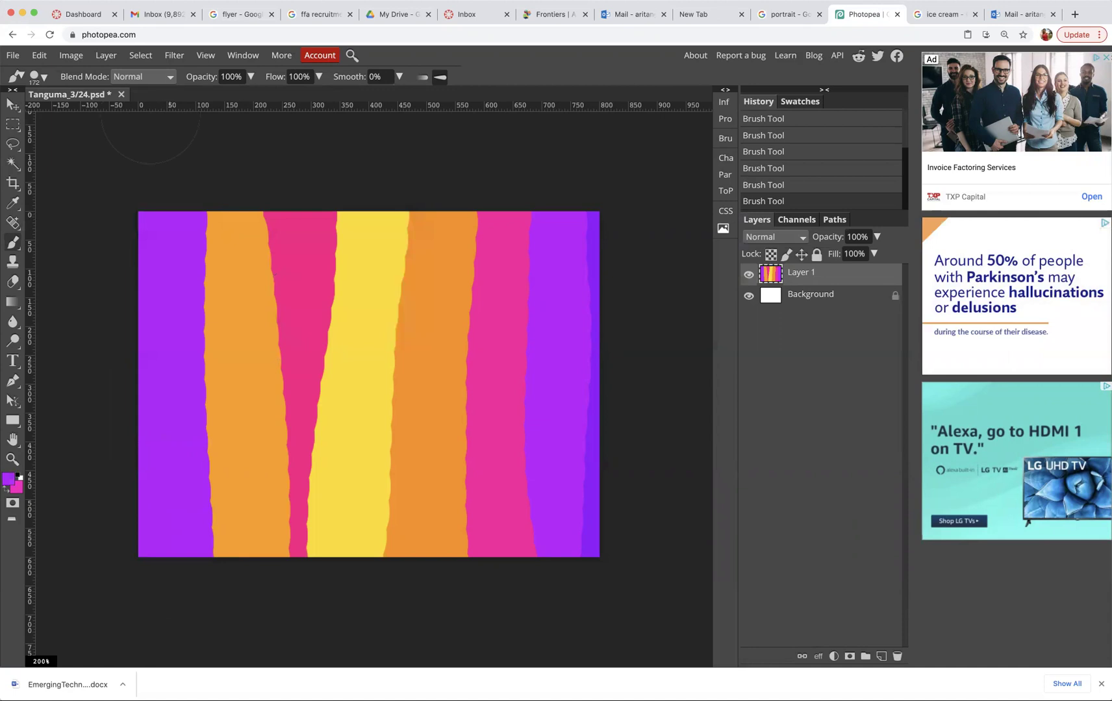
Apply the ZigZag distortion to the striped layer with amount 53, 14 ridges and the Around Center style.
{"action": "left_click", "coordinate": [186, 56]}
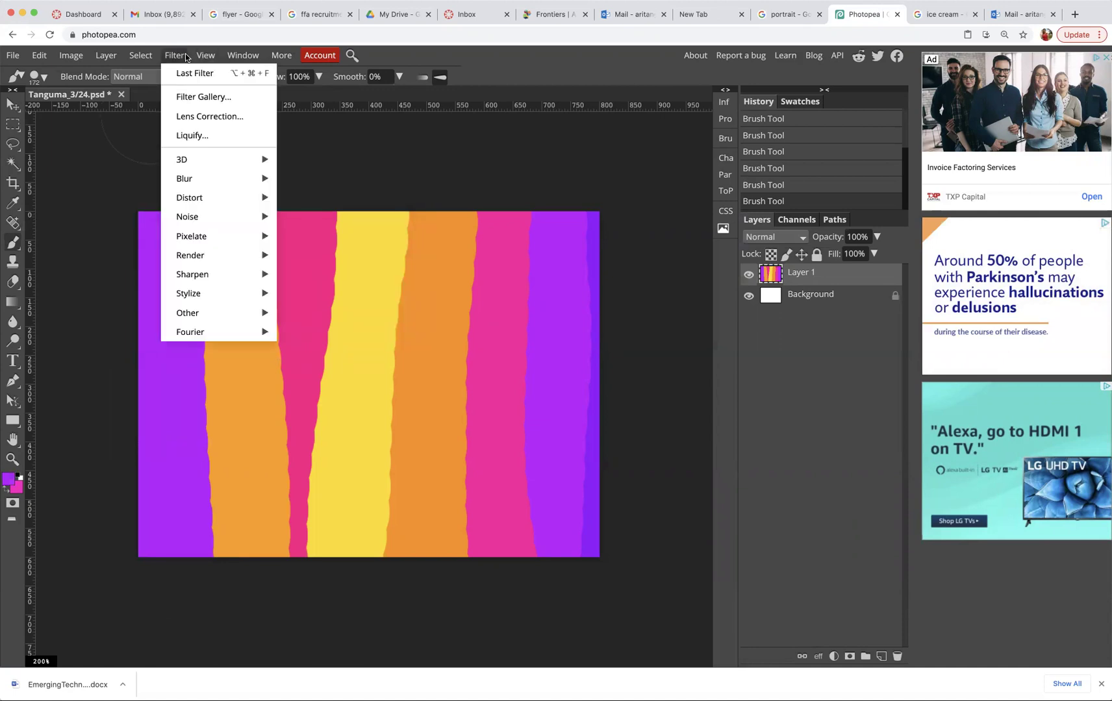
{"action": "mouse_move", "coordinate": [249, 191]}
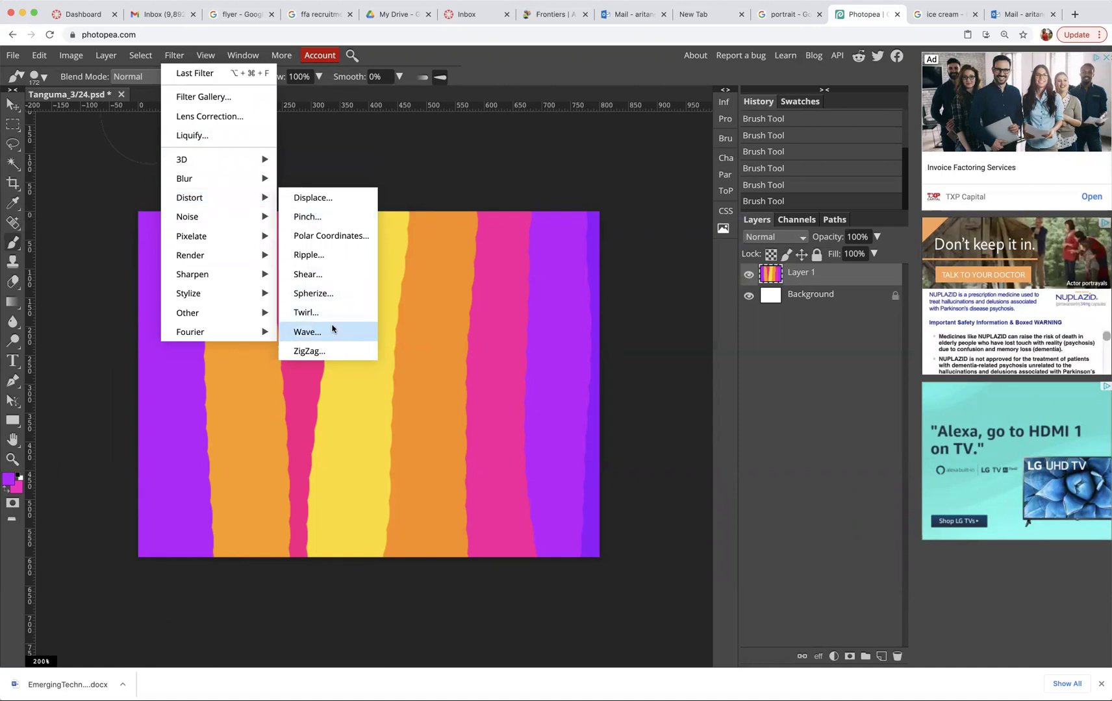
{"action": "left_click", "coordinate": [335, 351]}
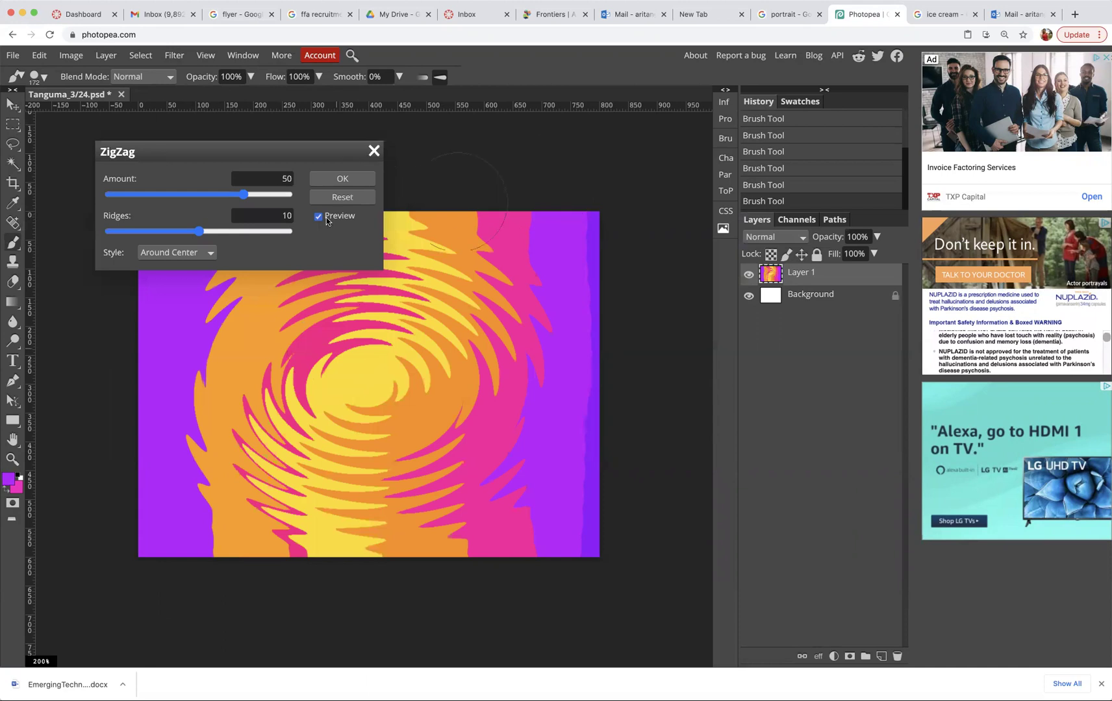
{"action": "left_click_drag", "start_coordinate": [244, 194], "coordinate": [246, 194]}
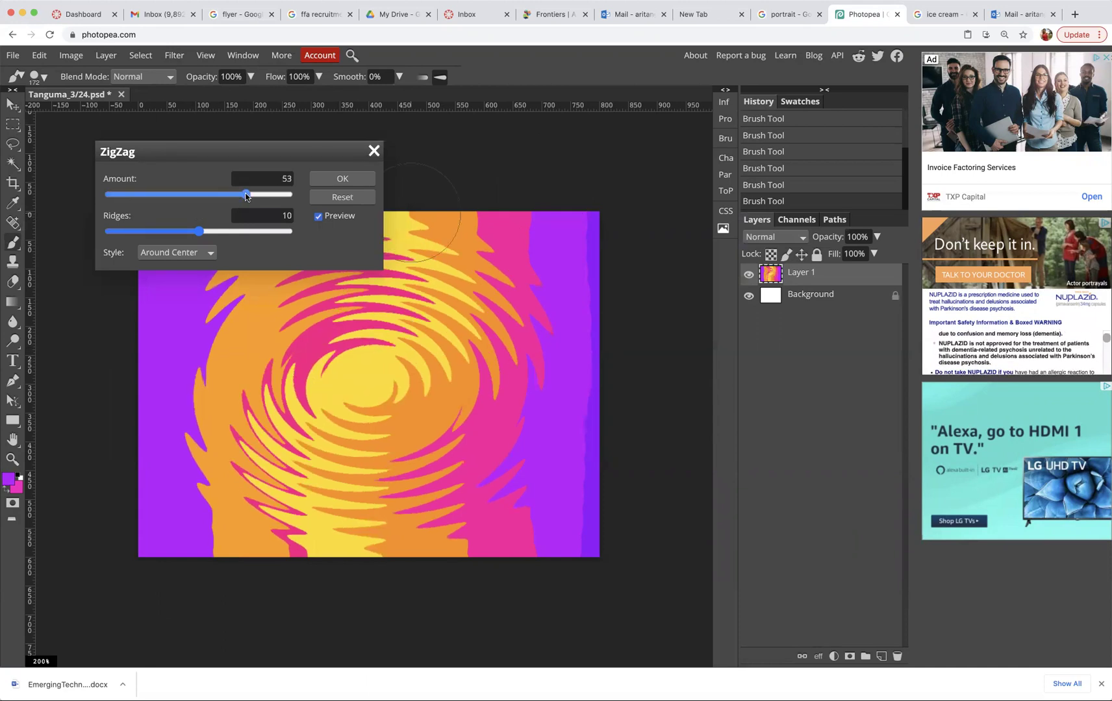
{"action": "left_click_drag", "start_coordinate": [200, 232], "coordinate": [236, 235]}
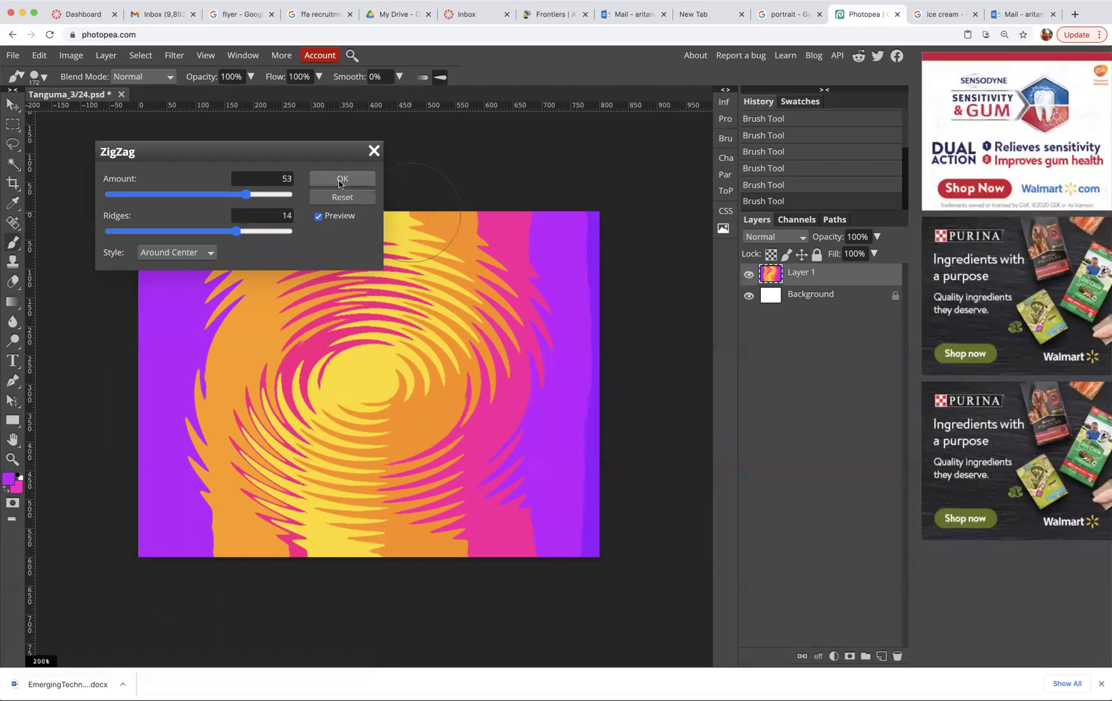
{"action": "left_click", "coordinate": [341, 179]}
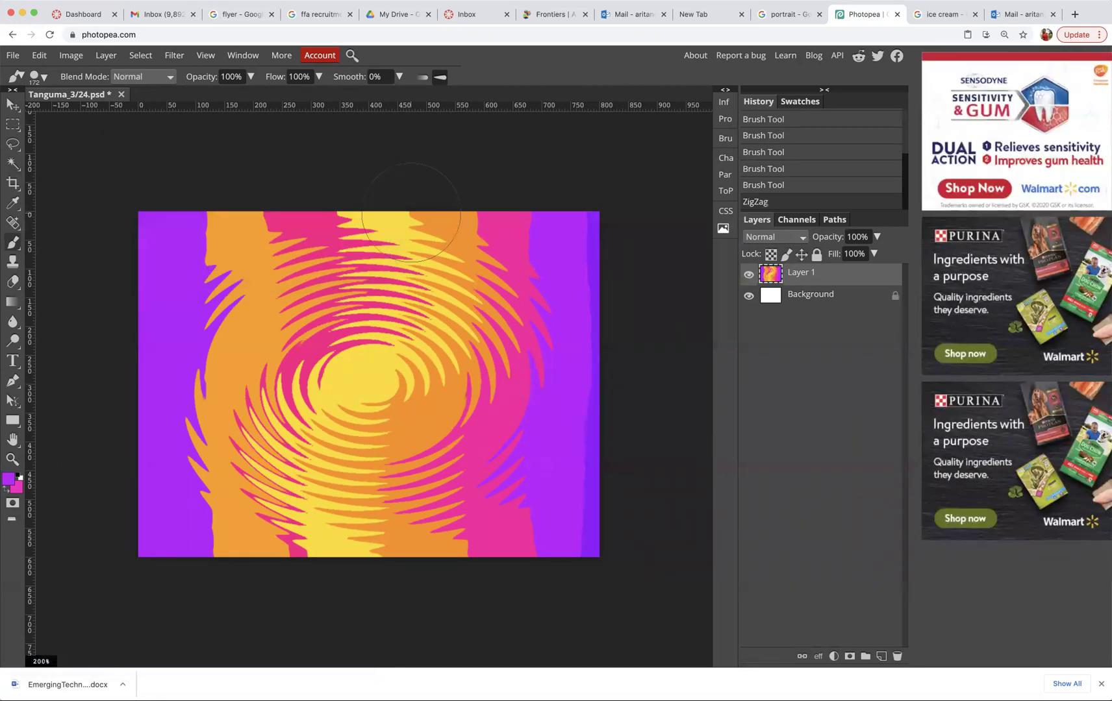
Apply the Wave distortion to the striped layer with the number of generators set to 6.
{"action": "left_click", "coordinate": [172, 55]}
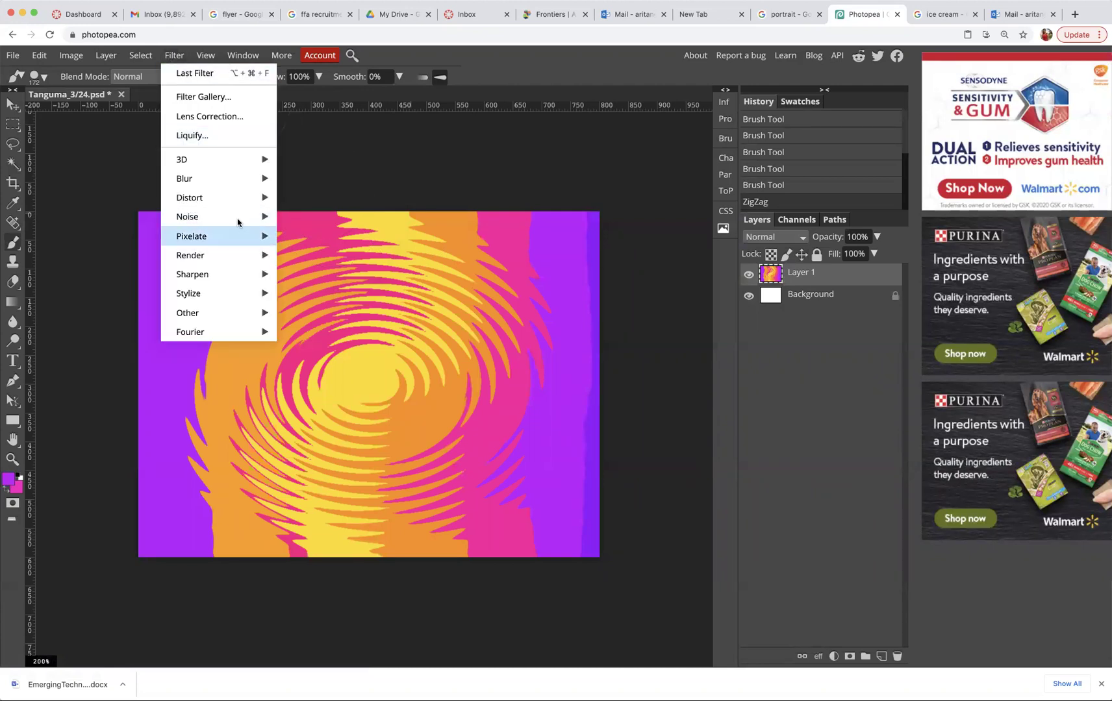
{"action": "mouse_move", "coordinate": [262, 200]}
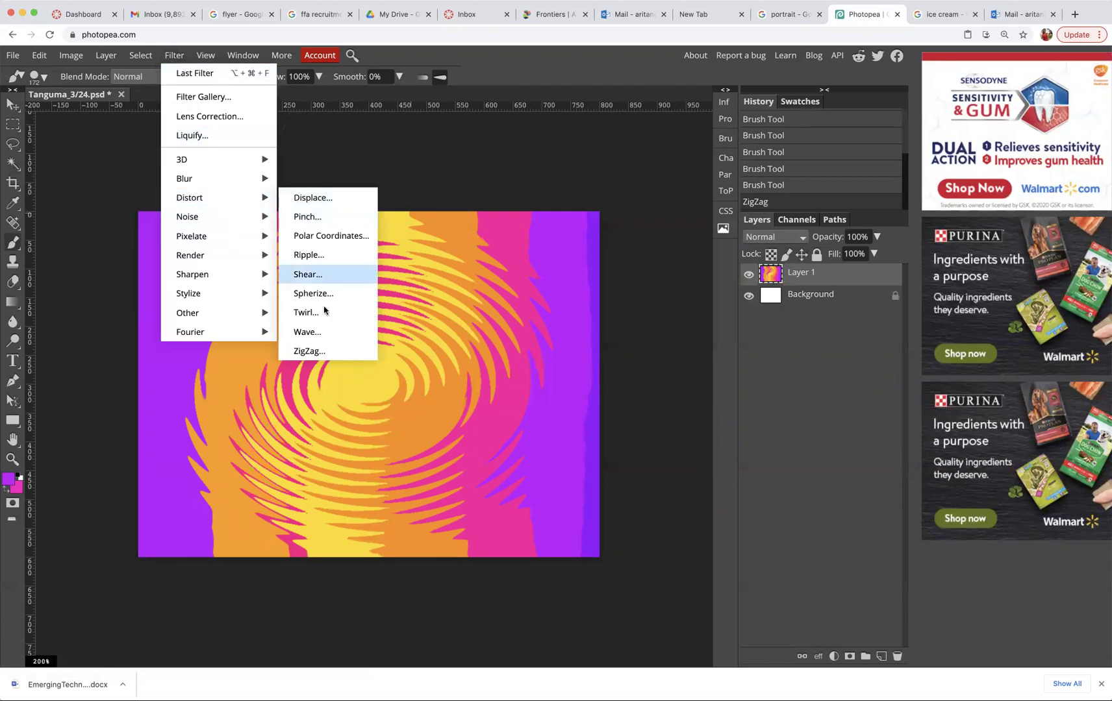
{"action": "left_click", "coordinate": [318, 331]}
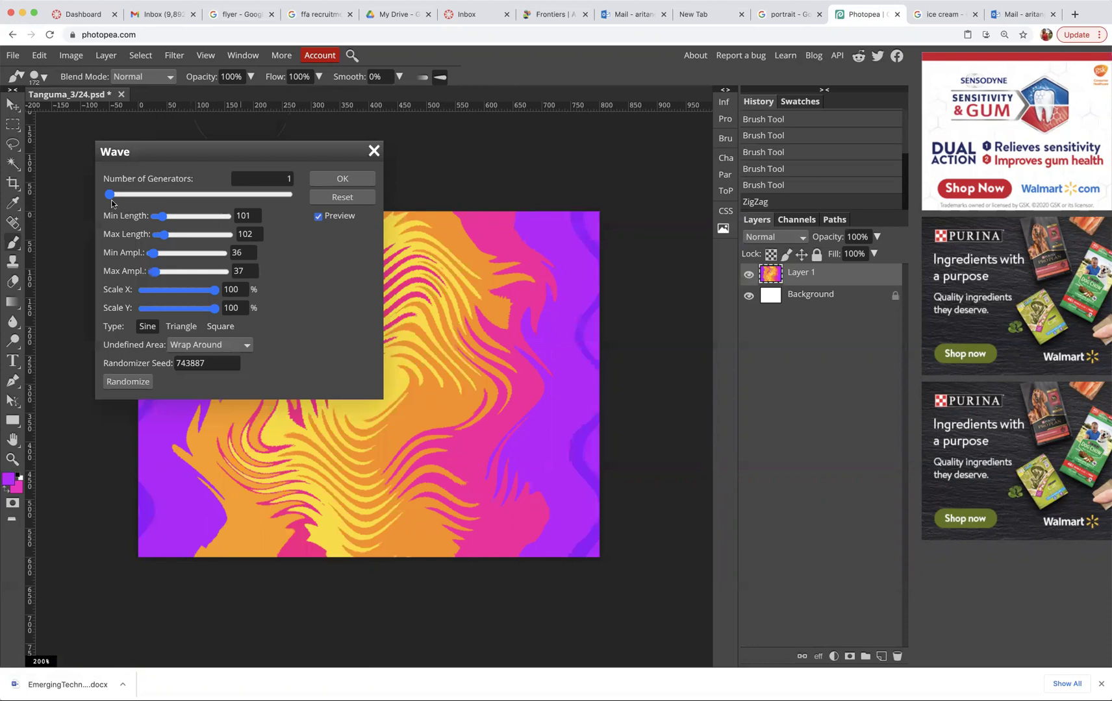
{"action": "left_click_drag", "start_coordinate": [112, 194], "coordinate": [121, 195]}
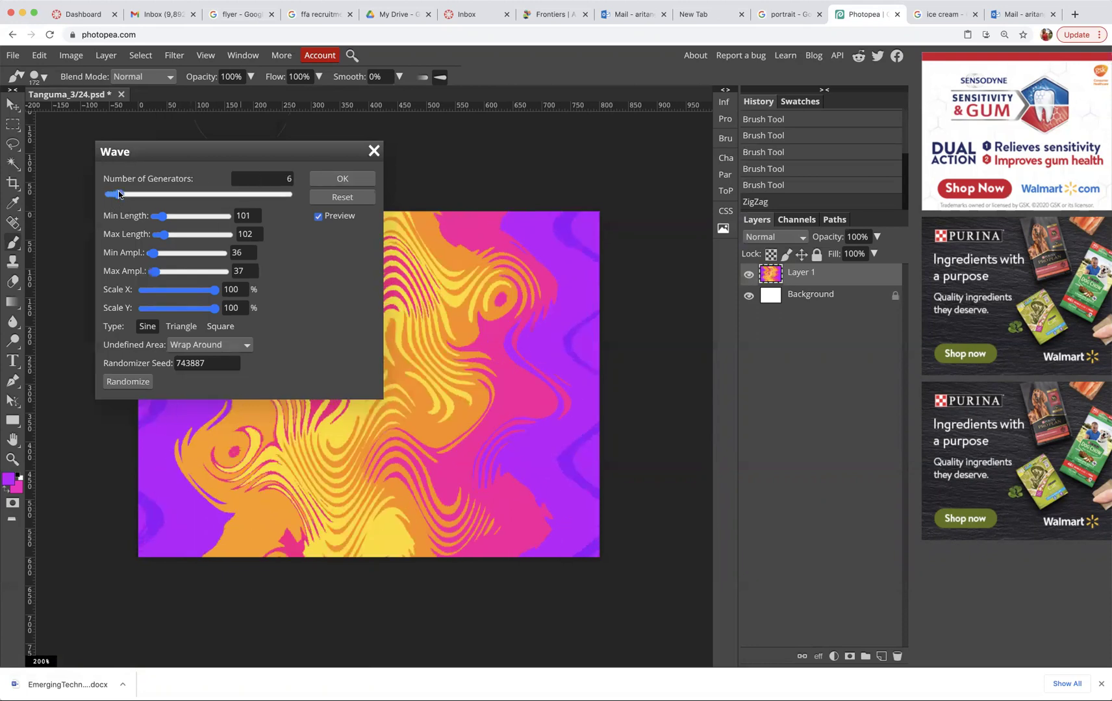
{"action": "left_click", "coordinate": [351, 181]}
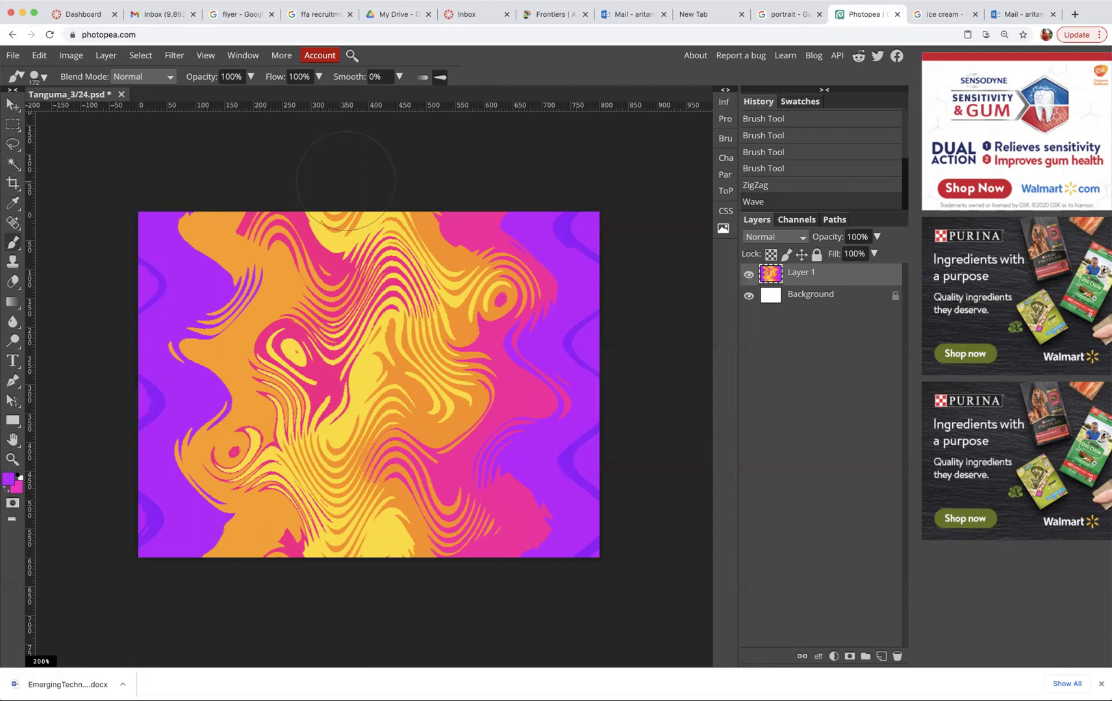
Liquify the layer by pushing the colors in long curved strokes across the whole canvas, and apply the result.
{"action": "left_click", "coordinate": [170, 57]}
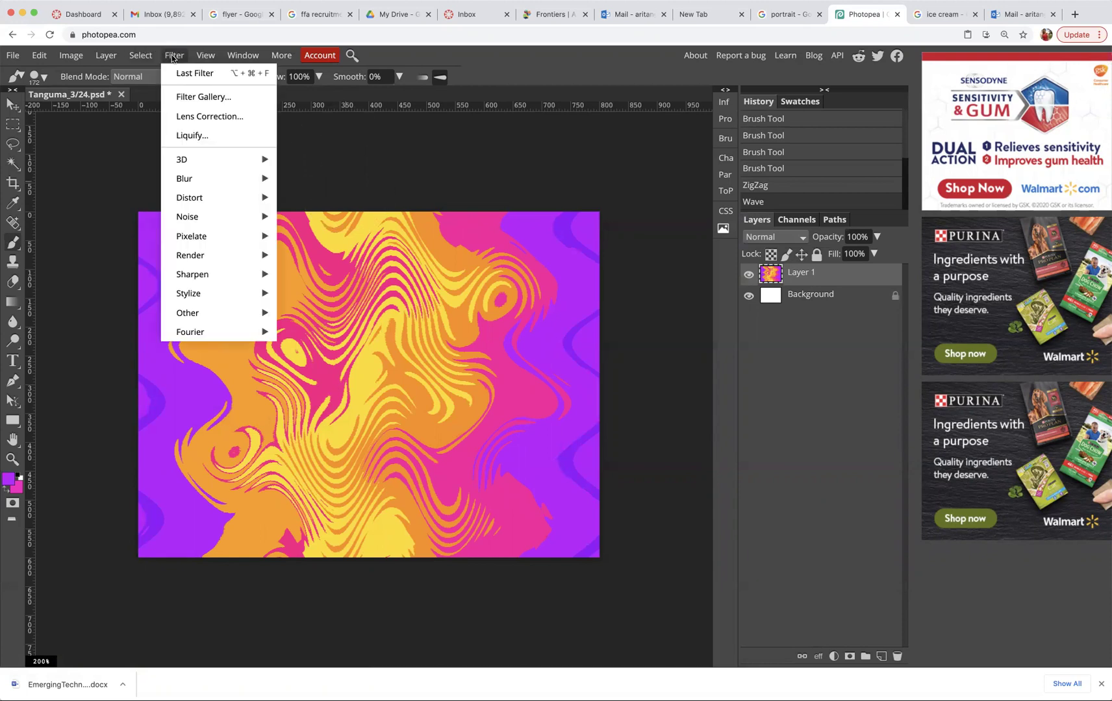
{"action": "left_click", "coordinate": [192, 135]}
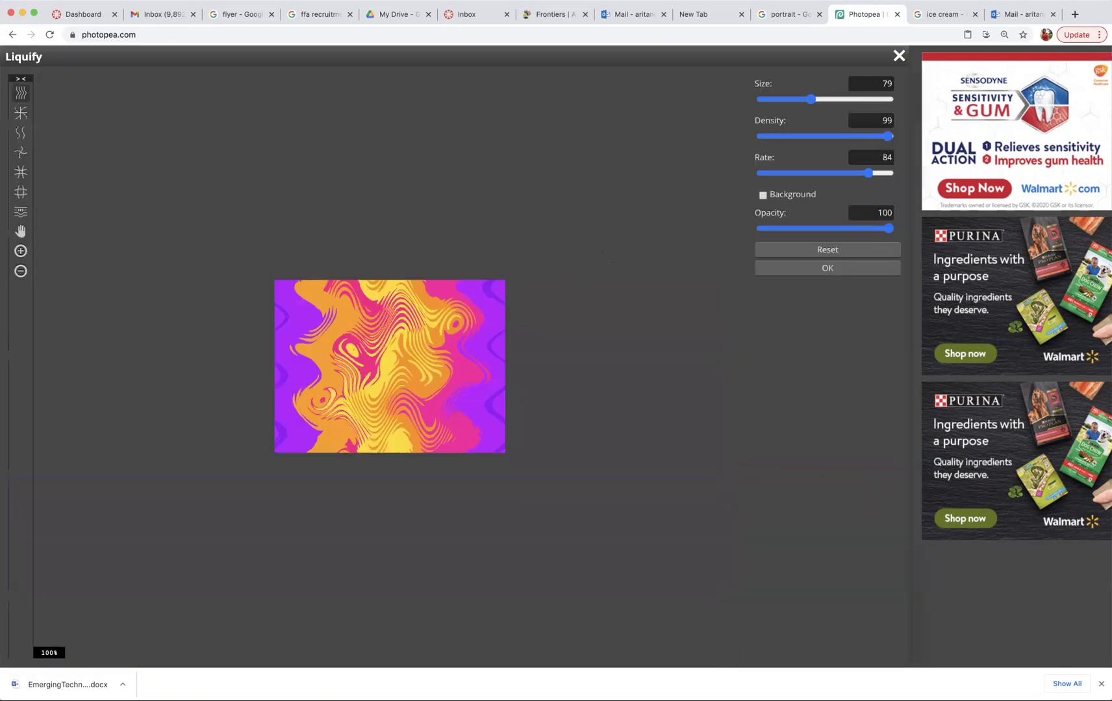
{"action": "scroll", "coordinate": [390, 366], "scroll_direction": "down", "scroll_amount": 1}
{"action": "scroll", "coordinate": [390, 366], "scroll_direction": "up", "scroll_amount": 3}
{"action": "scroll", "coordinate": [390, 366], "scroll_direction": "down", "scroll_amount": 2}
{"action": "scroll", "coordinate": [460, 289], "scroll_direction": "up", "scroll_amount": 4}
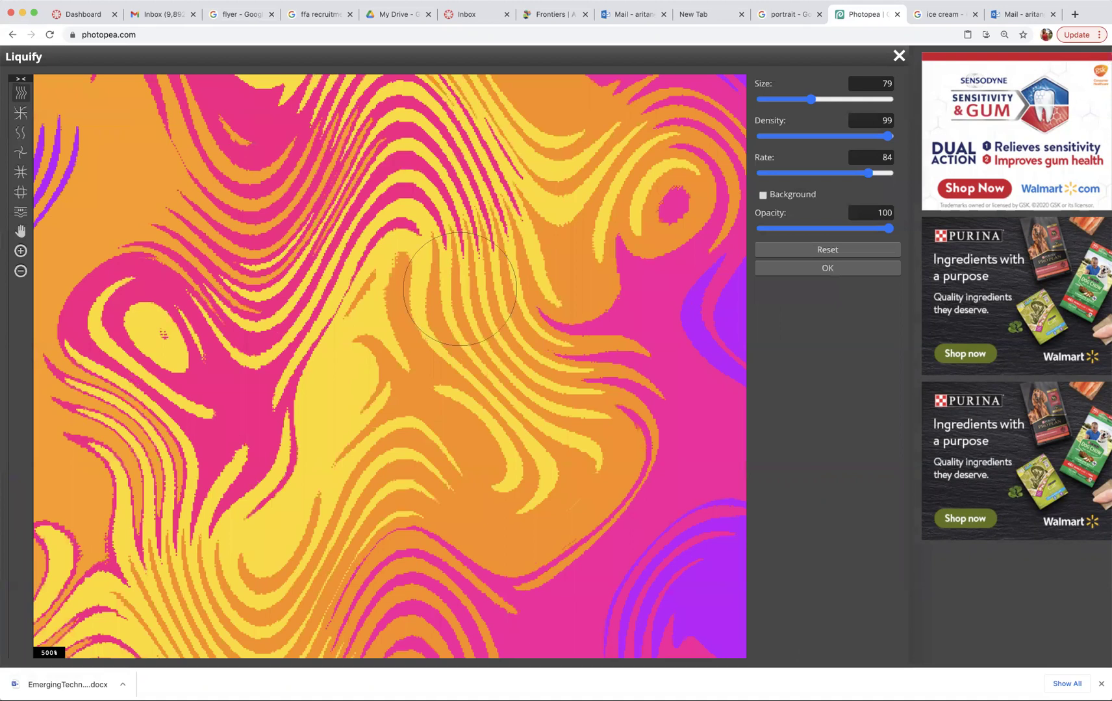
{"action": "scroll", "coordinate": [460, 289], "scroll_direction": "down", "scroll_amount": 2}
{"action": "scroll", "coordinate": [460, 289], "scroll_direction": "down", "scroll_amount": 1}
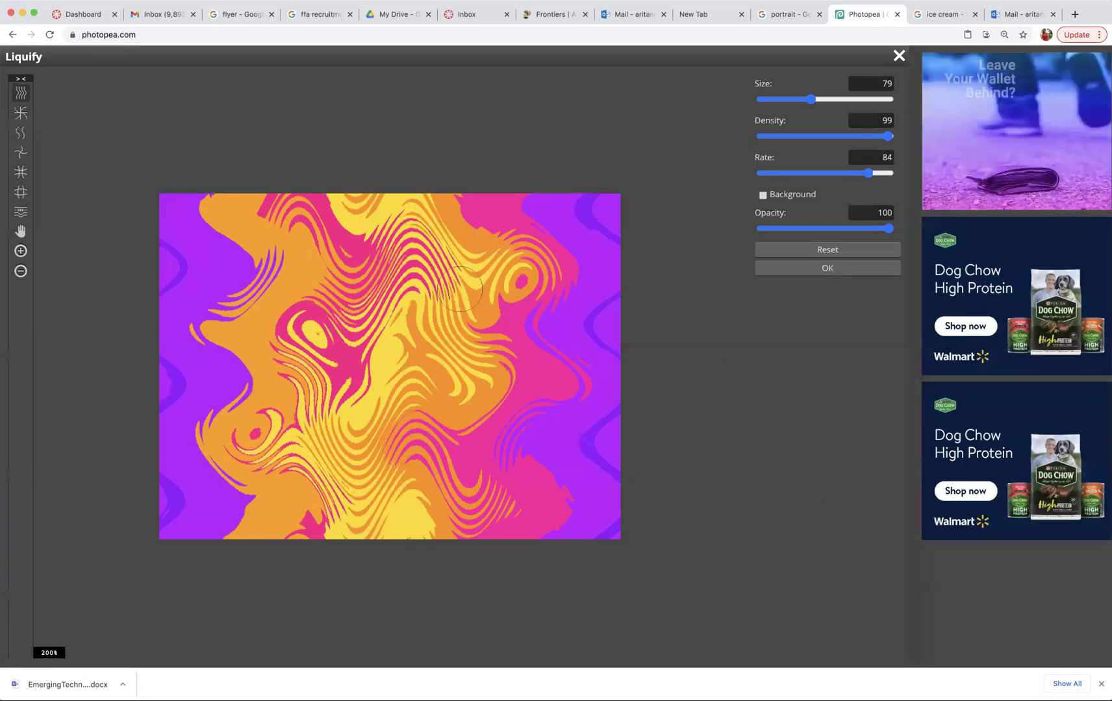
{"action": "mouse_move", "coordinate": [597, 222]}
{"action": "left_mouse_down"}
{"action": "mouse_move", "coordinate": [496, 258]}
{"action": "mouse_move", "coordinate": [467, 338]}
{"action": "mouse_move", "coordinate": [532, 336]}
{"action": "mouse_move", "coordinate": [411, 321]}
{"action": "mouse_move", "coordinate": [523, 354]}
{"action": "mouse_move", "coordinate": [429, 391]}
{"action": "mouse_move", "coordinate": [471, 292]}
{"action": "mouse_move", "coordinate": [492, 418]}
{"action": "mouse_move", "coordinate": [511, 363]}
{"action": "mouse_move", "coordinate": [374, 413]}
{"action": "mouse_move", "coordinate": [536, 388]}
{"action": "mouse_move", "coordinate": [479, 446]}
{"action": "mouse_move", "coordinate": [551, 439]}
{"action": "mouse_move", "coordinate": [586, 500]}
{"action": "mouse_move", "coordinate": [468, 516]}
{"action": "mouse_move", "coordinate": [570, 391]}
{"action": "mouse_move", "coordinate": [407, 413]}
{"action": "mouse_move", "coordinate": [482, 338]}
{"action": "mouse_move", "coordinate": [299, 391]}
{"action": "mouse_move", "coordinate": [438, 373]}
{"action": "mouse_move", "coordinate": [299, 450]}
{"action": "mouse_move", "coordinate": [225, 343]}
{"action": "mouse_move", "coordinate": [244, 384]}
{"action": "mouse_move", "coordinate": [148, 461]}
{"action": "mouse_move", "coordinate": [251, 454]}
{"action": "mouse_move", "coordinate": [225, 492]}
{"action": "mouse_move", "coordinate": [193, 480]}
{"action": "mouse_move", "coordinate": [263, 414]}
{"action": "mouse_move", "coordinate": [272, 423]}
{"action": "mouse_move", "coordinate": [176, 473]}
{"action": "mouse_move", "coordinate": [279, 420]}
{"action": "mouse_move", "coordinate": [284, 400]}
{"action": "mouse_move", "coordinate": [347, 400]}
{"action": "mouse_move", "coordinate": [251, 358]}
{"action": "mouse_move", "coordinate": [296, 373]}
{"action": "mouse_move", "coordinate": [340, 283]}
{"action": "mouse_move", "coordinate": [181, 332]}
{"action": "mouse_move", "coordinate": [177, 202]}
{"action": "mouse_move", "coordinate": [196, 332]}
{"action": "mouse_move", "coordinate": [251, 273]}
{"action": "mouse_move", "coordinate": [174, 269]}
{"action": "mouse_move", "coordinate": [277, 228]}
{"action": "mouse_move", "coordinate": [144, 284]}
{"action": "mouse_move", "coordinate": [177, 280]}
{"action": "mouse_move", "coordinate": [159, 306]}
{"action": "mouse_move", "coordinate": [227, 270]}
{"action": "mouse_move", "coordinate": [292, 280]}
{"action": "mouse_move", "coordinate": [172, 265]}
{"action": "mouse_move", "coordinate": [340, 280]}
{"action": "mouse_move", "coordinate": [250, 284]}
{"action": "mouse_move", "coordinate": [340, 258]}
{"action": "mouse_move", "coordinate": [305, 314]}
{"action": "mouse_move", "coordinate": [221, 354]}
{"action": "mouse_move", "coordinate": [236, 354]}
{"action": "mouse_move", "coordinate": [373, 328]}
{"action": "mouse_move", "coordinate": [452, 257]}
{"action": "mouse_move", "coordinate": [591, 259]}
{"action": "mouse_move", "coordinate": [569, 310]}
{"action": "mouse_move", "coordinate": [591, 235]}
{"action": "mouse_move", "coordinate": [510, 284]}
{"action": "mouse_move", "coordinate": [562, 221]}
{"action": "mouse_move", "coordinate": [591, 246]}
{"action": "mouse_move", "coordinate": [501, 235]}
{"action": "mouse_move", "coordinate": [610, 314]}
{"action": "mouse_move", "coordinate": [601, 350]}
{"action": "mouse_move", "coordinate": [552, 415]}
{"action": "mouse_move", "coordinate": [562, 516]}
{"action": "mouse_move", "coordinate": [588, 517]}
{"action": "left_mouse_up"}
{"action": "mouse_move", "coordinate": [513, 496]}
{"action": "left_mouse_down"}
{"action": "mouse_move", "coordinate": [437, 484]}
{"action": "mouse_move", "coordinate": [552, 487]}
{"action": "mouse_move", "coordinate": [503, 382]}
{"action": "left_mouse_up"}
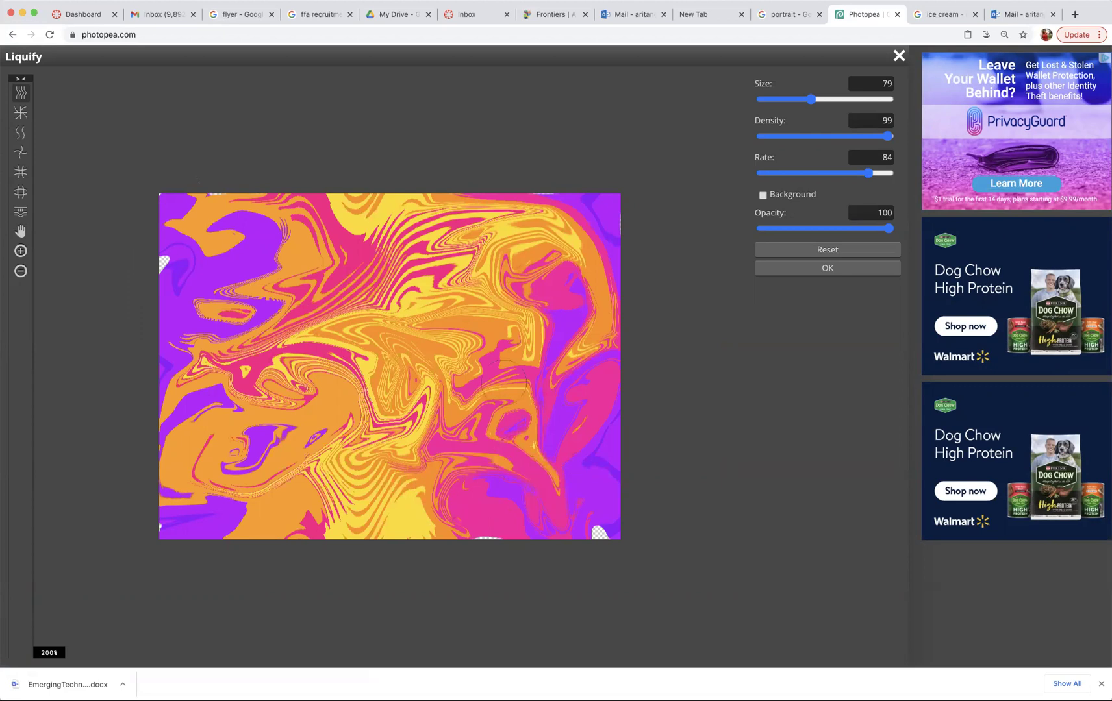
{"action": "left_click_drag", "start_coordinate": [403, 445], "coordinate": [509, 518]}
{"action": "mouse_move", "coordinate": [445, 499]}
{"action": "left_mouse_down"}
{"action": "mouse_move", "coordinate": [519, 473]}
{"action": "mouse_move", "coordinate": [602, 529]}
{"action": "mouse_move", "coordinate": [406, 410]}
{"action": "mouse_move", "coordinate": [523, 419]}
{"action": "mouse_move", "coordinate": [522, 449]}
{"action": "mouse_move", "coordinate": [450, 452]}
{"action": "mouse_move", "coordinate": [578, 425]}
{"action": "mouse_move", "coordinate": [509, 428]}
{"action": "mouse_move", "coordinate": [484, 386]}
{"action": "mouse_move", "coordinate": [497, 360]}
{"action": "mouse_move", "coordinate": [611, 367]}
{"action": "left_mouse_up"}
{"action": "mouse_move", "coordinate": [542, 343]}
{"action": "left_mouse_down"}
{"action": "mouse_move", "coordinate": [601, 292]}
{"action": "mouse_move", "coordinate": [594, 321]}
{"action": "left_mouse_up"}
{"action": "mouse_move", "coordinate": [344, 306]}
{"action": "left_mouse_down"}
{"action": "mouse_move", "coordinate": [195, 296]}
{"action": "mouse_move", "coordinate": [260, 331]}
{"action": "mouse_move", "coordinate": [169, 338]}
{"action": "mouse_move", "coordinate": [280, 263]}
{"action": "mouse_move", "coordinate": [175, 253]}
{"action": "left_mouse_up"}
{"action": "left_click_drag", "start_coordinate": [170, 306], "coordinate": [209, 252]}
{"action": "mouse_move", "coordinate": [317, 253]}
{"action": "left_mouse_down"}
{"action": "mouse_move", "coordinate": [261, 227]}
{"action": "mouse_move", "coordinate": [223, 252]}
{"action": "mouse_move", "coordinate": [189, 228]}
{"action": "left_mouse_up"}
{"action": "mouse_move", "coordinate": [310, 287]}
{"action": "left_mouse_down"}
{"action": "mouse_move", "coordinate": [227, 329]}
{"action": "mouse_move", "coordinate": [177, 288]}
{"action": "mouse_move", "coordinate": [185, 248]}
{"action": "mouse_move", "coordinate": [260, 316]}
{"action": "mouse_move", "coordinate": [177, 231]}
{"action": "mouse_move", "coordinate": [202, 293]}
{"action": "mouse_move", "coordinate": [257, 316]}
{"action": "mouse_move", "coordinate": [247, 365]}
{"action": "mouse_move", "coordinate": [162, 485]}
{"action": "mouse_move", "coordinate": [224, 456]}
{"action": "mouse_move", "coordinate": [296, 381]}
{"action": "mouse_move", "coordinate": [202, 492]}
{"action": "mouse_move", "coordinate": [196, 527]}
{"action": "left_mouse_up"}
{"action": "mouse_move", "coordinate": [289, 403]}
{"action": "left_mouse_down"}
{"action": "mouse_move", "coordinate": [211, 510]}
{"action": "mouse_move", "coordinate": [323, 411]}
{"action": "mouse_move", "coordinate": [369, 324]}
{"action": "mouse_move", "coordinate": [267, 477]}
{"action": "mouse_move", "coordinate": [329, 344]}
{"action": "mouse_move", "coordinate": [329, 445]}
{"action": "mouse_move", "coordinate": [243, 504]}
{"action": "mouse_move", "coordinate": [211, 463]}
{"action": "mouse_move", "coordinate": [299, 415]}
{"action": "mouse_move", "coordinate": [378, 407]}
{"action": "mouse_move", "coordinate": [552, 545]}
{"action": "left_mouse_up"}
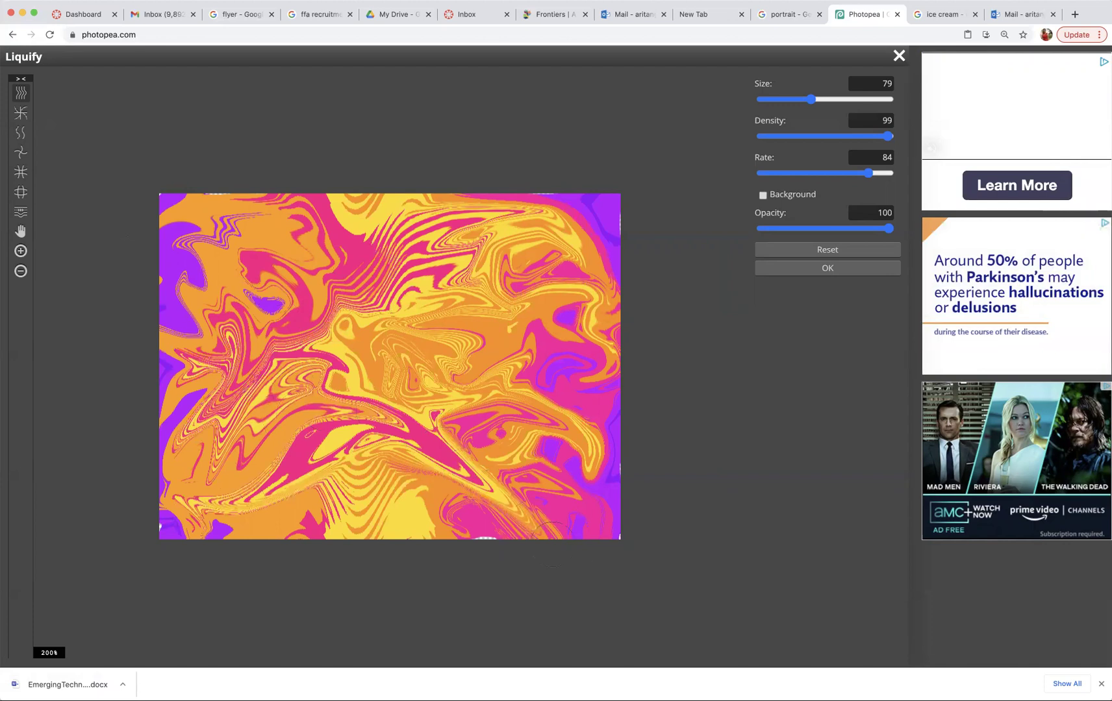
{"action": "left_click_drag", "start_coordinate": [483, 491], "coordinate": [536, 559]}
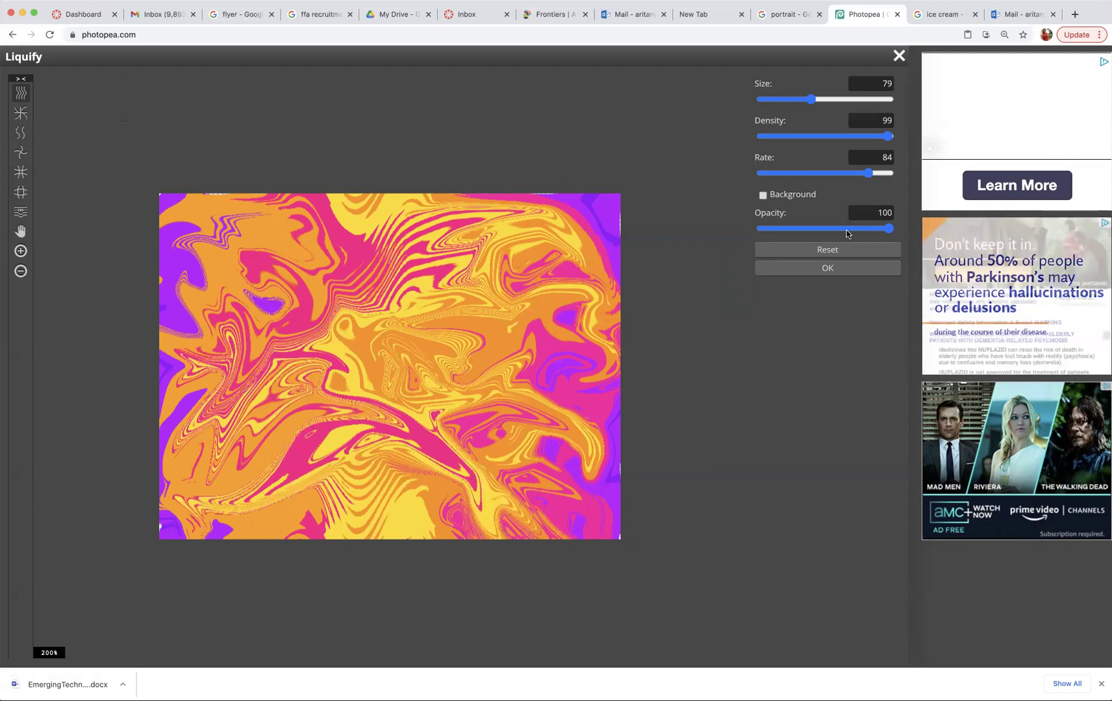
{"action": "left_click", "coordinate": [840, 270]}
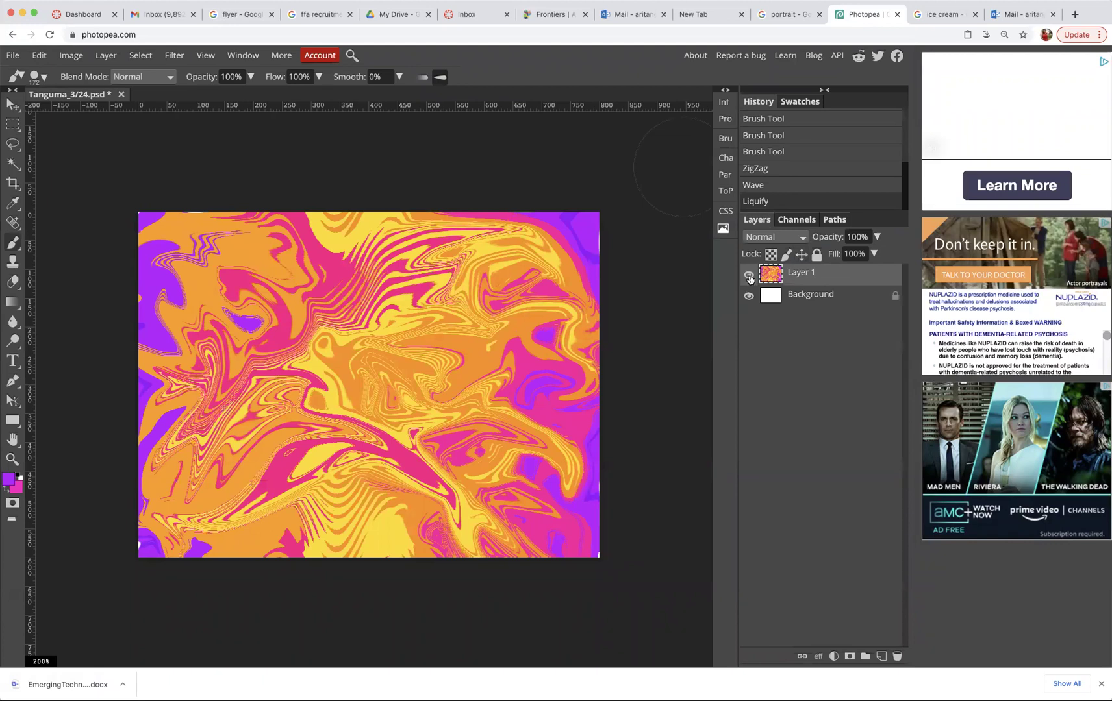
Hide Layer 1 and add a wide text box across the middle of the canvas containing the word Hello.
{"action": "left_click", "coordinate": [748, 277]}
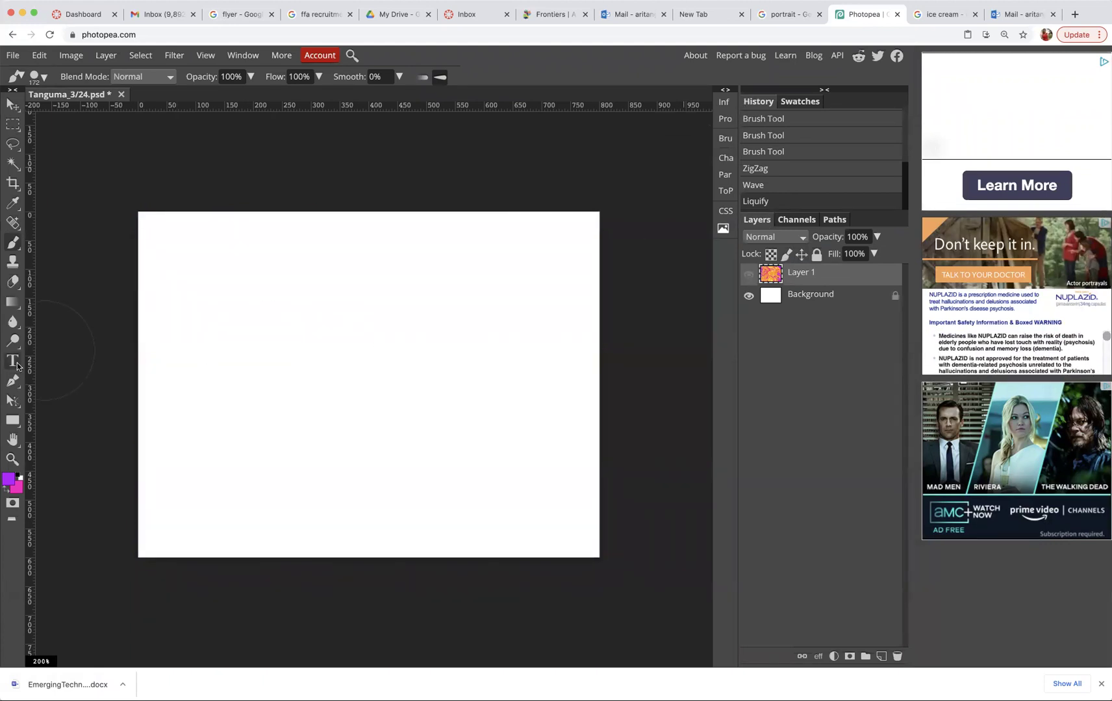
{"action": "left_click", "coordinate": [17, 366]}
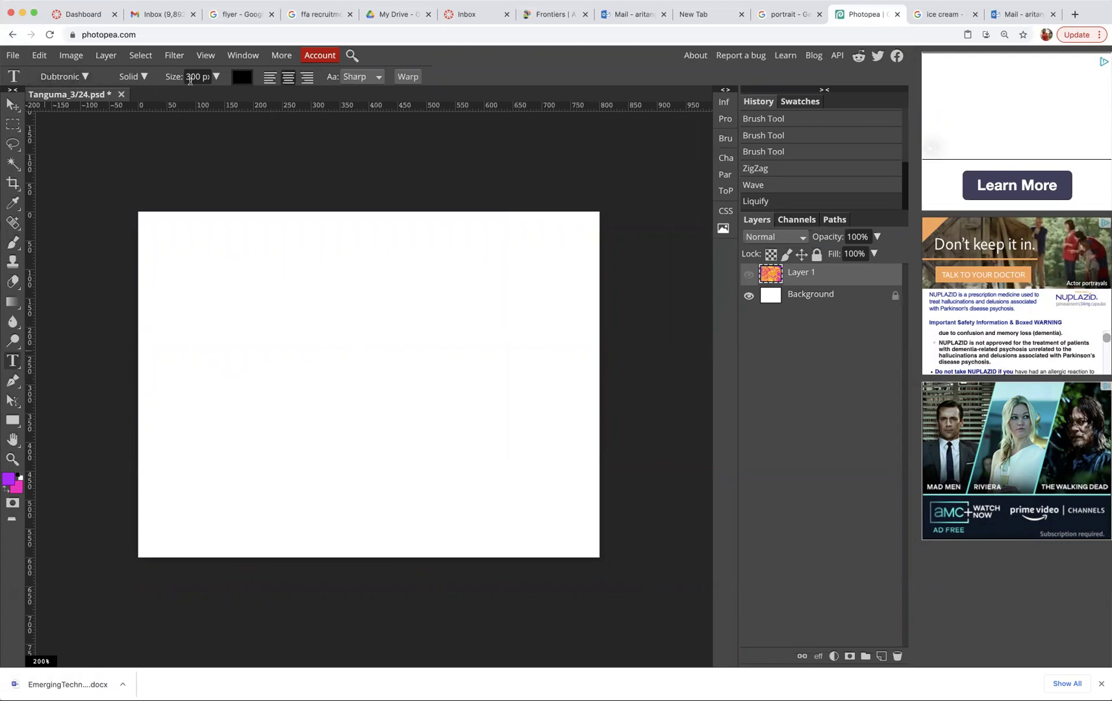
{"action": "left_click_drag", "start_coordinate": [156, 285], "coordinate": [580, 448]}
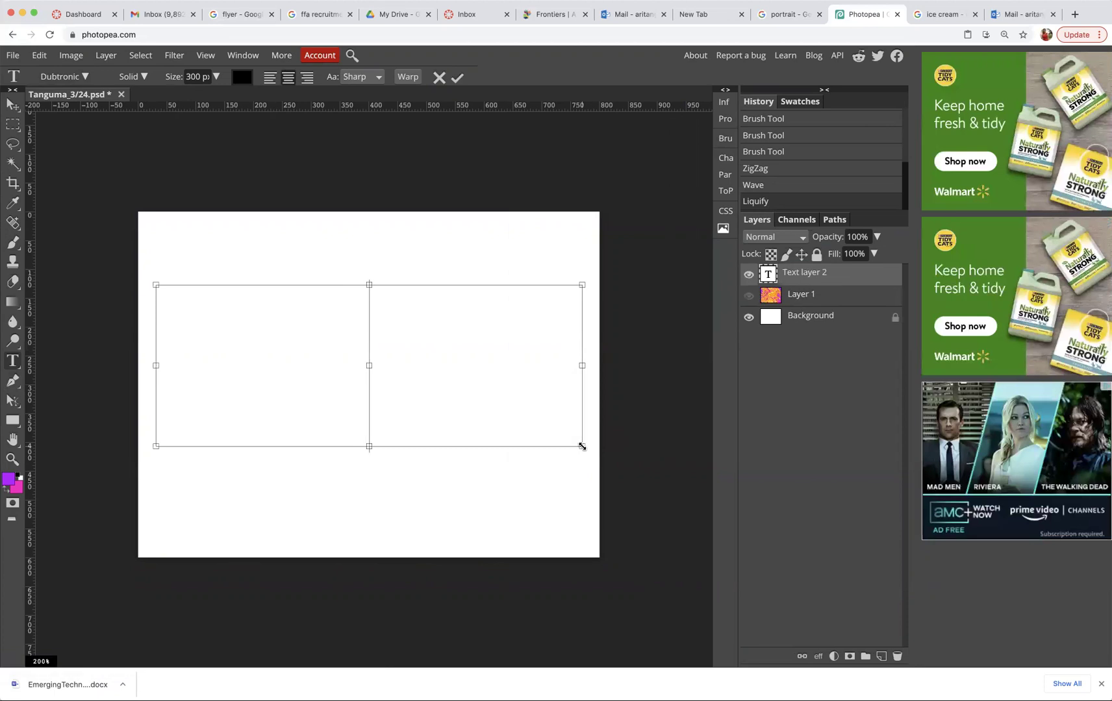
{"action": "type", "text": "HELLO"}
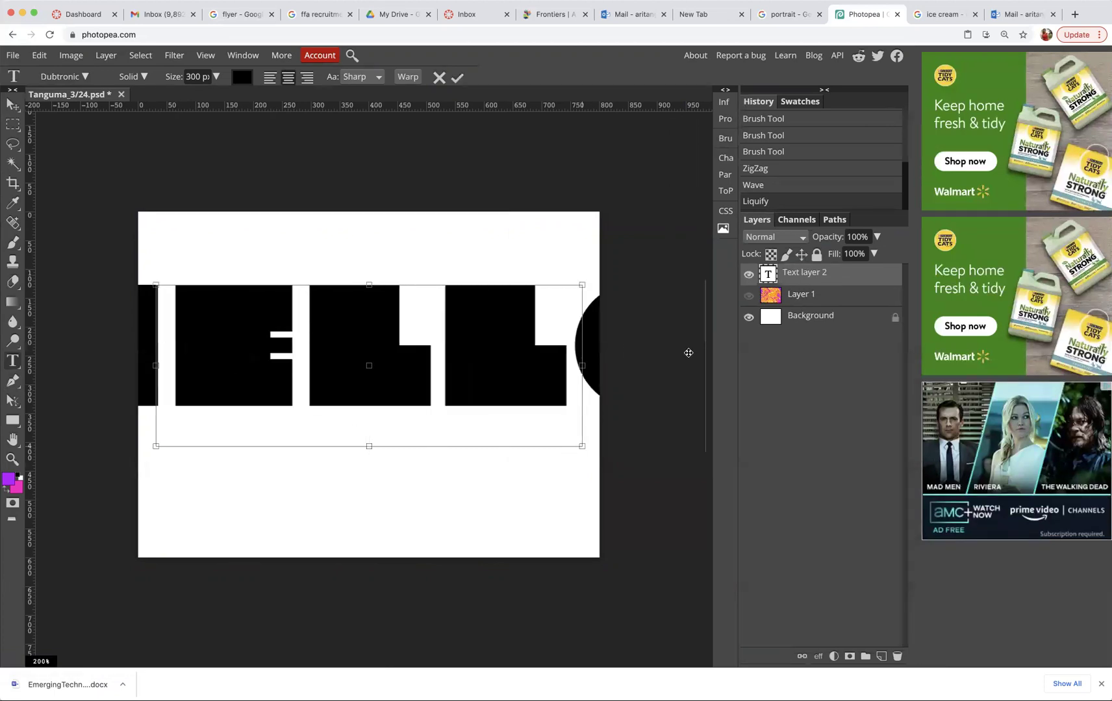
Set the text size to 150 px and restore the letters of the word Hello.
{"action": "left_click", "coordinate": [453, 356]}
{"action": "key", "text": "BackSpace"}
{"action": "key", "text": "BackSpace"}
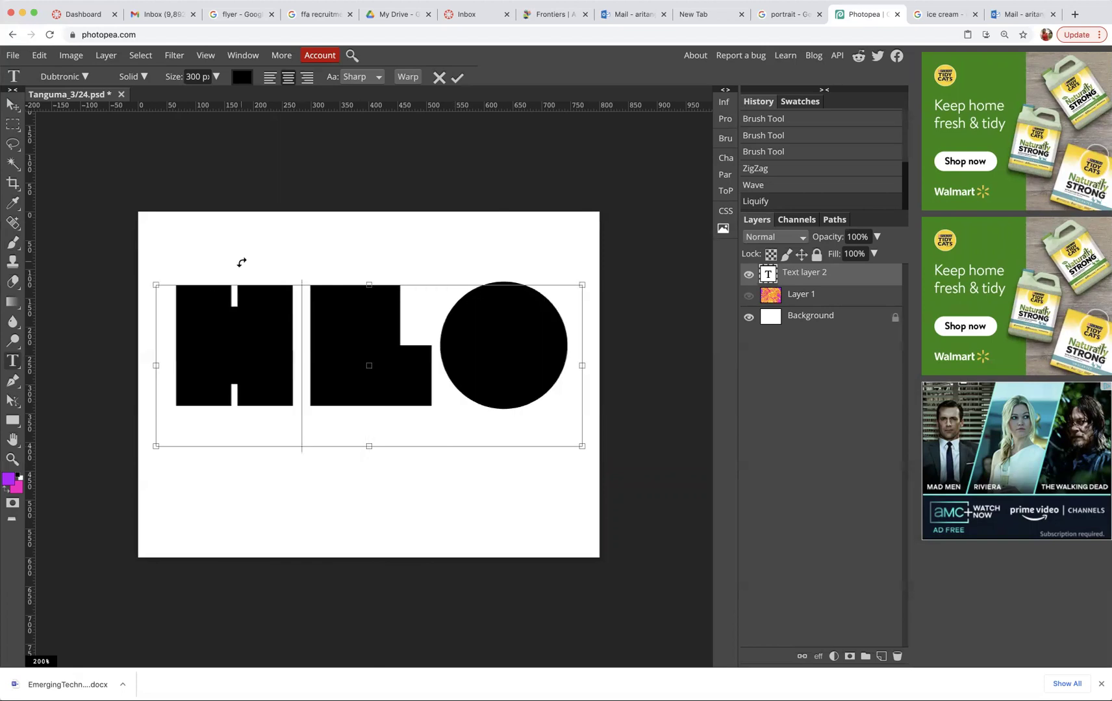
{"action": "key", "text": "ctrl+a"}
{"action": "left_click", "coordinate": [218, 77]}
{"action": "left_click_drag", "start_coordinate": [221, 96], "coordinate": [225, 99]}
{"action": "left_click", "coordinate": [466, 321]}
{"action": "key", "text": "BackSpace"}
{"action": "key", "text": "BackSpace"}
{"action": "type", "text": "ELLO"}
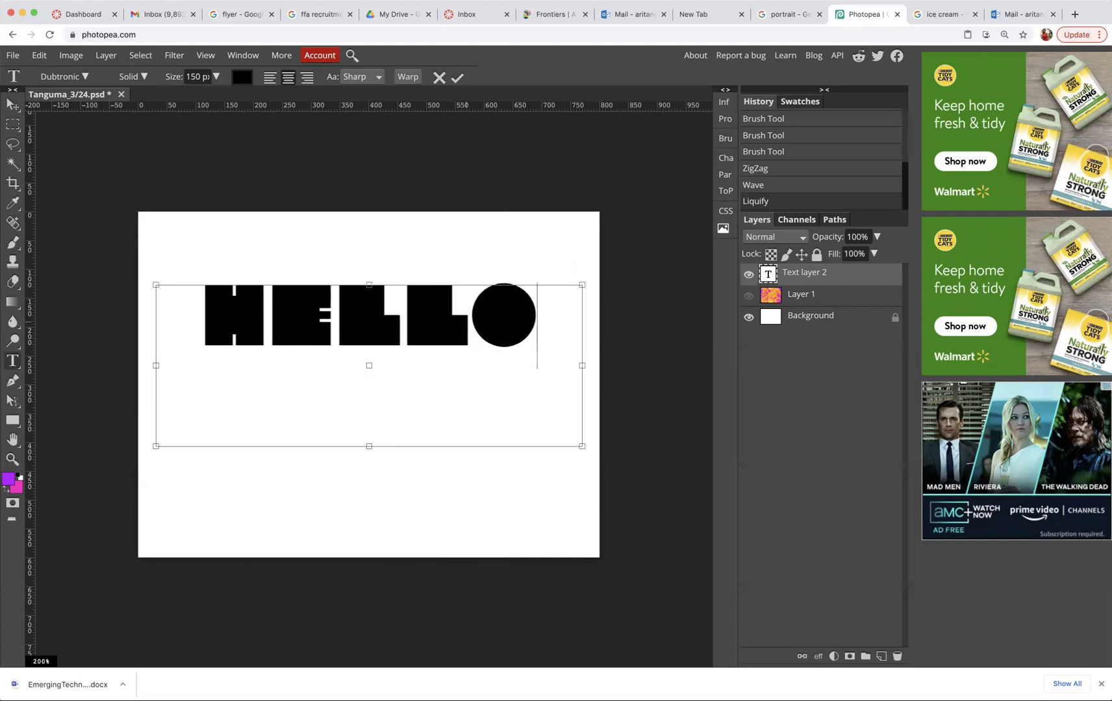
Set the size of the whole word Hello to 180 px and commit the text.
{"action": "left_click_drag", "start_coordinate": [521, 308], "coordinate": [239, 313]}
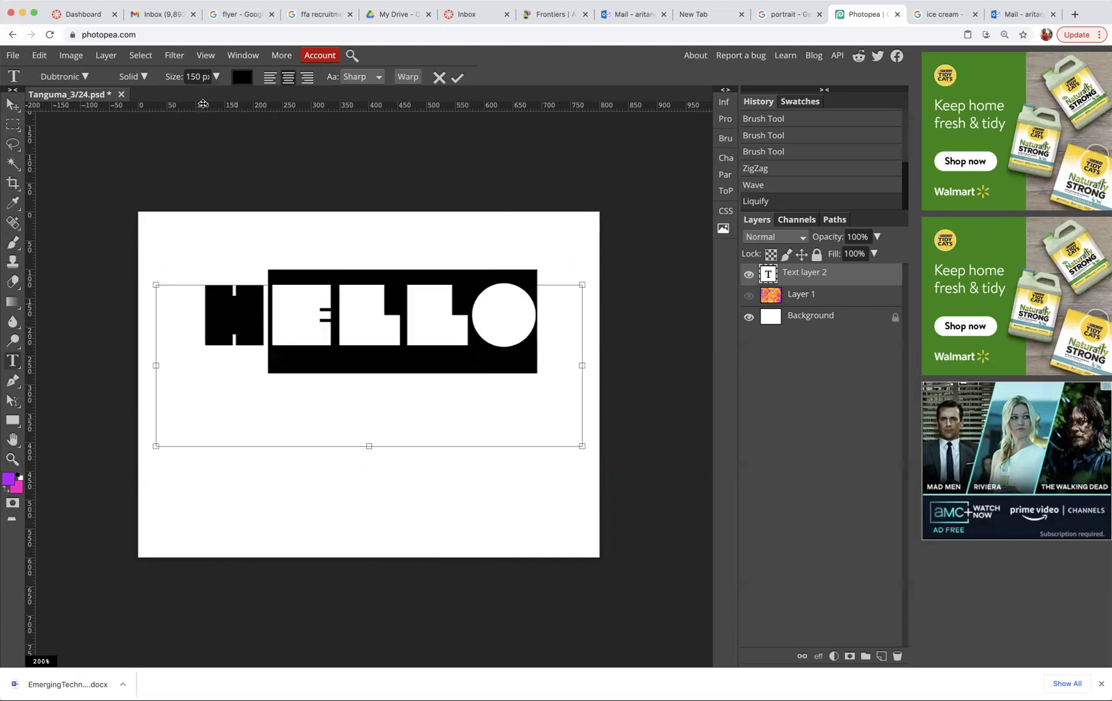
{"action": "left_click", "coordinate": [533, 319]}
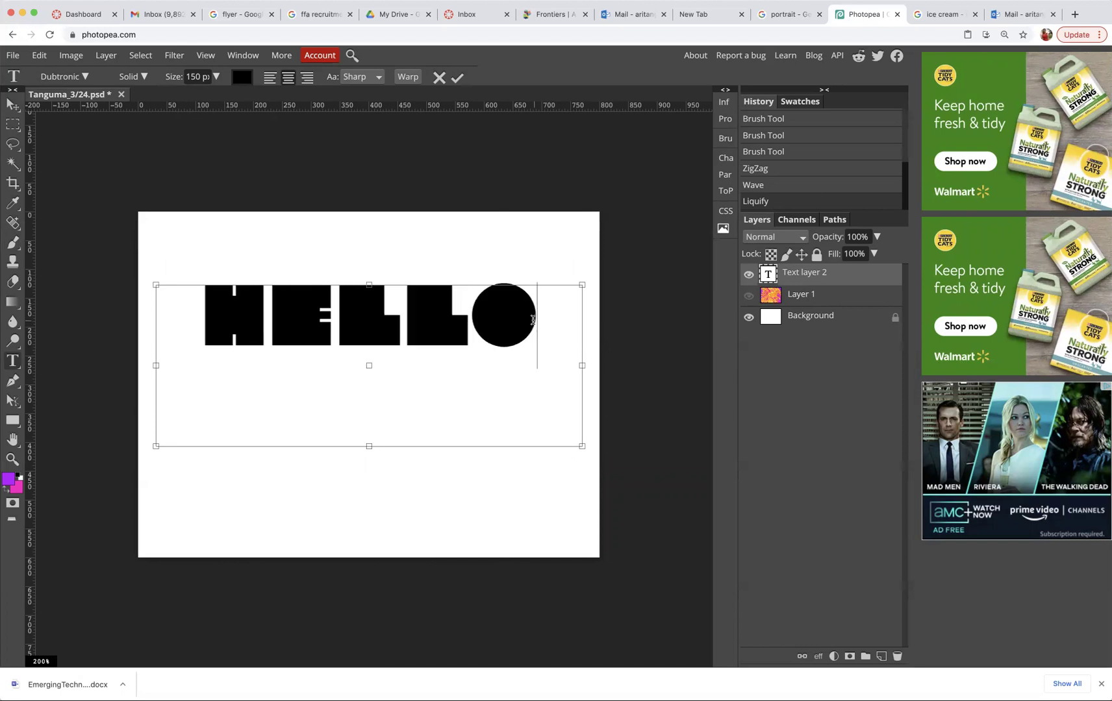
{"action": "left_click_drag", "start_coordinate": [207, 305], "coordinate": [537, 316]}
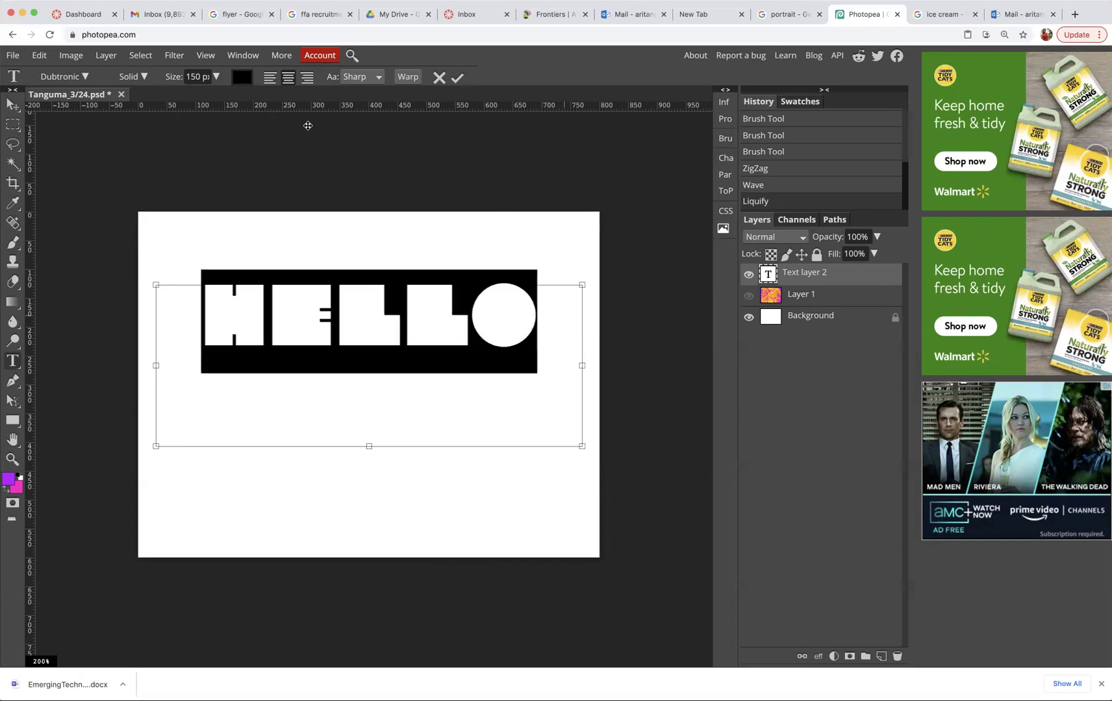
{"action": "type", "text": "180"}
{"action": "key", "text": "Return"}
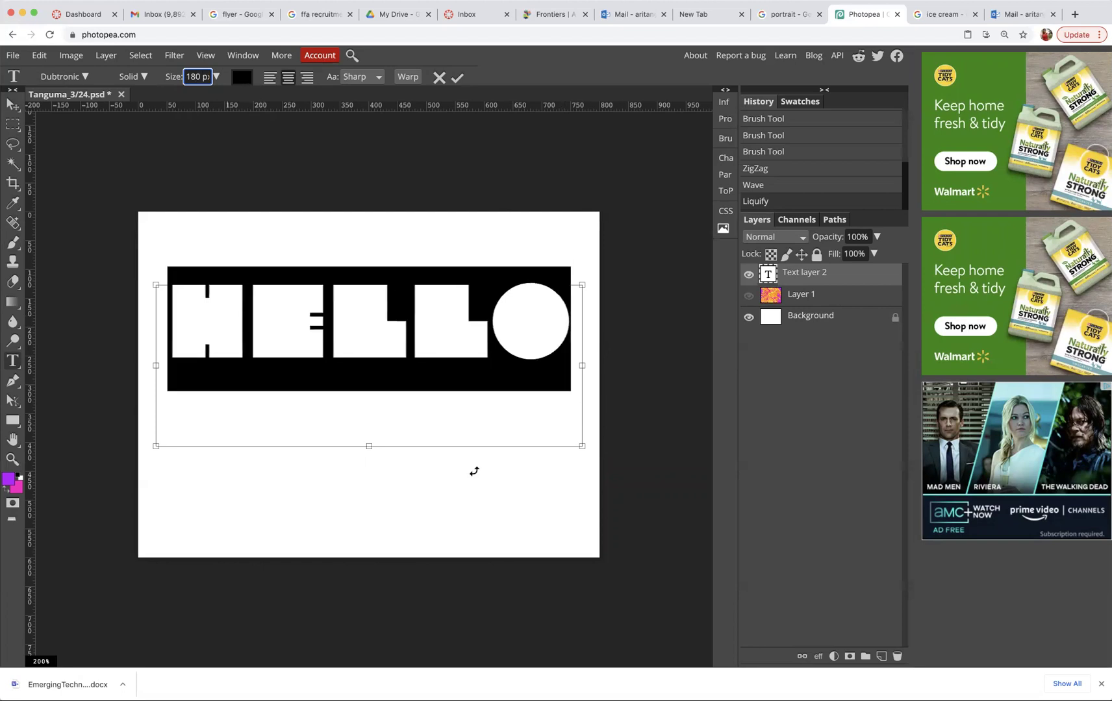
{"action": "left_click", "coordinate": [13, 124]}
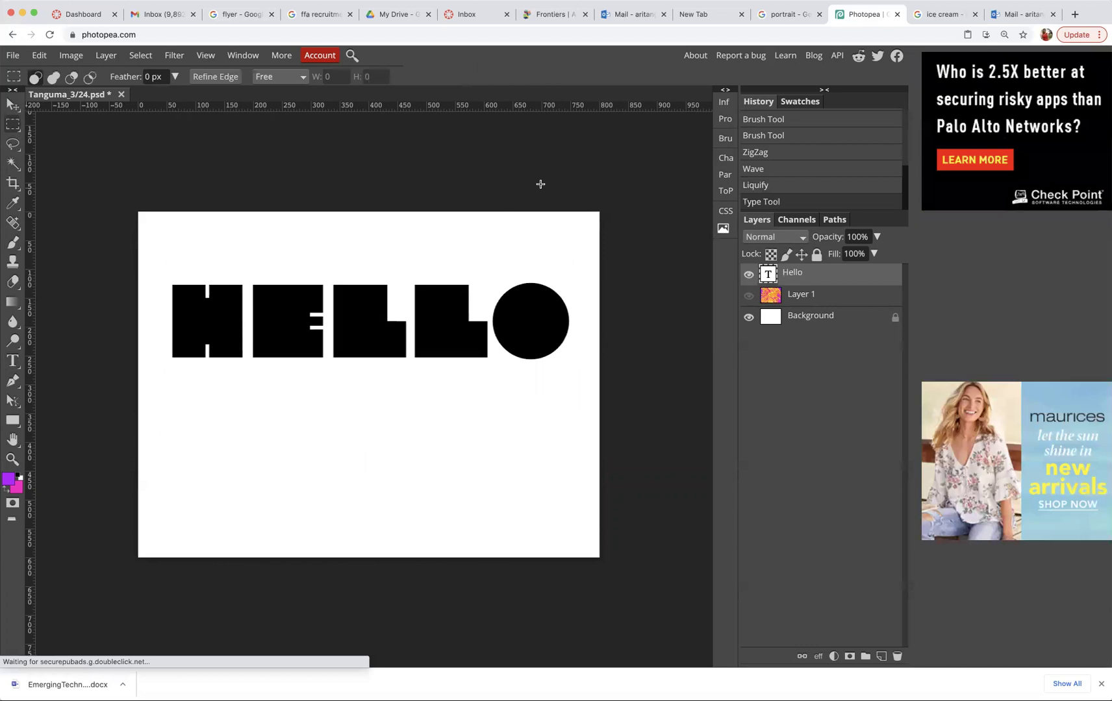
Select all five letters of the Hello text with the Magic Wand.
{"action": "left_click", "coordinate": [13, 164]}
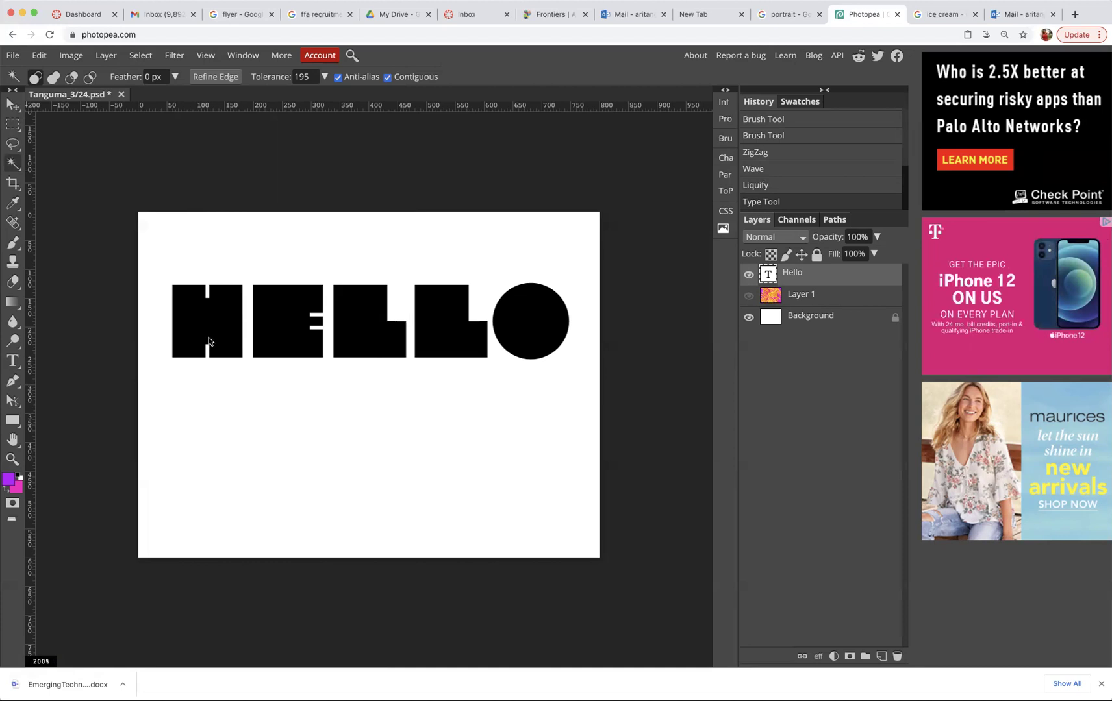
{"action": "left_click", "coordinate": [265, 311], "text": "shift"}
{"action": "left_click", "coordinate": [389, 324], "text": "shift"}
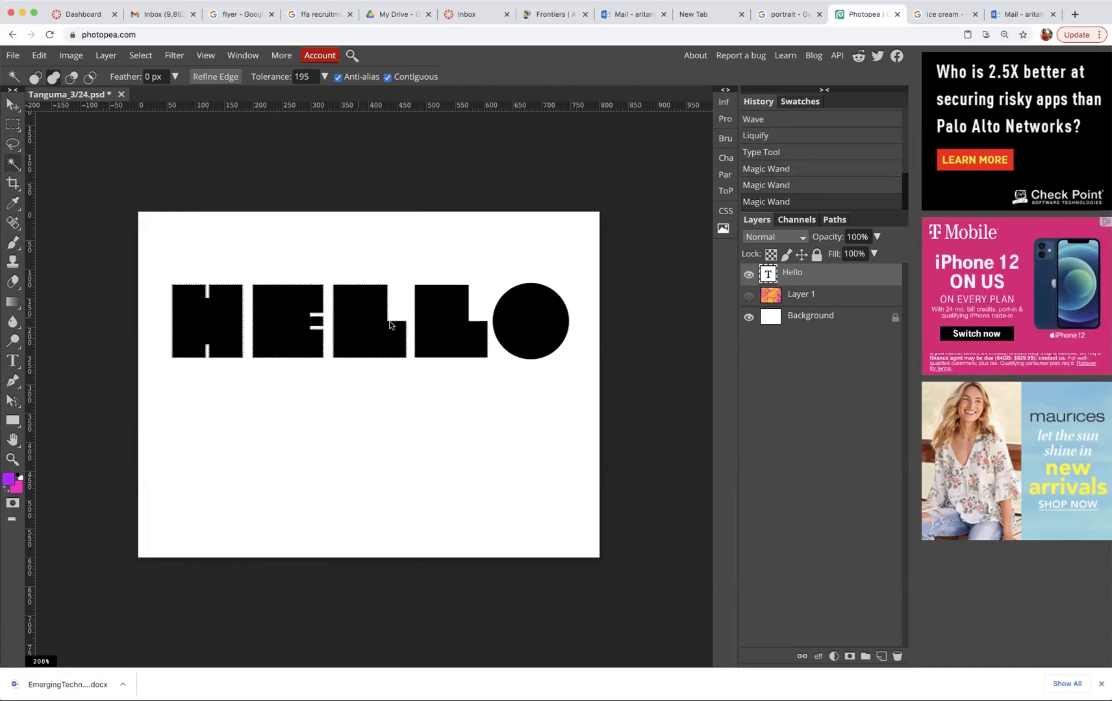
{"action": "left_click", "coordinate": [443, 325], "text": "shift"}
{"action": "left_click", "coordinate": [546, 325], "text": "shift"}
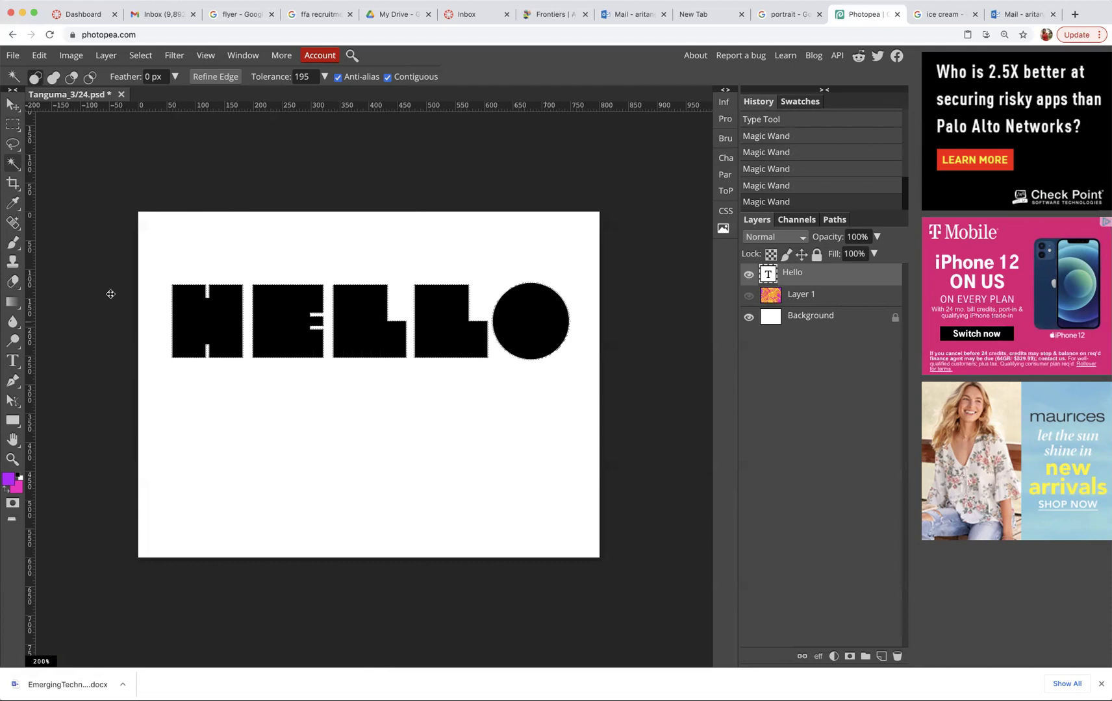
Select the area surrounding the letters, show Layer 1 again and delete the selected area from it.
{"action": "left_click", "coordinate": [223, 397], "text": "shift"}
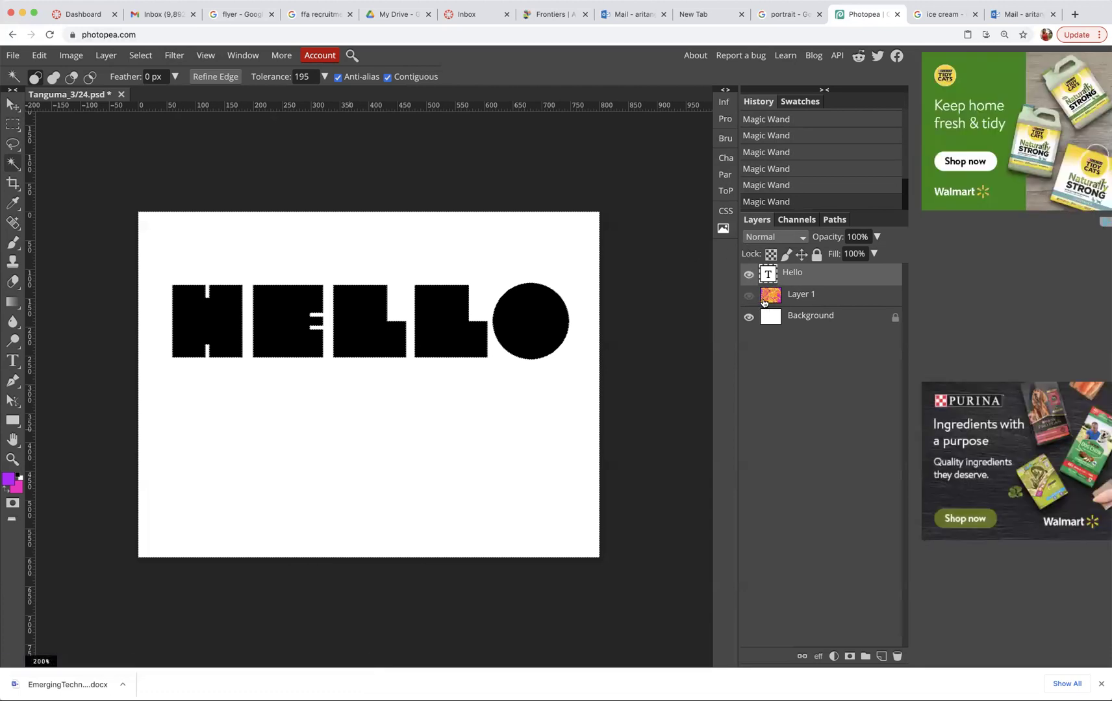
{"action": "left_click", "coordinate": [748, 300]}
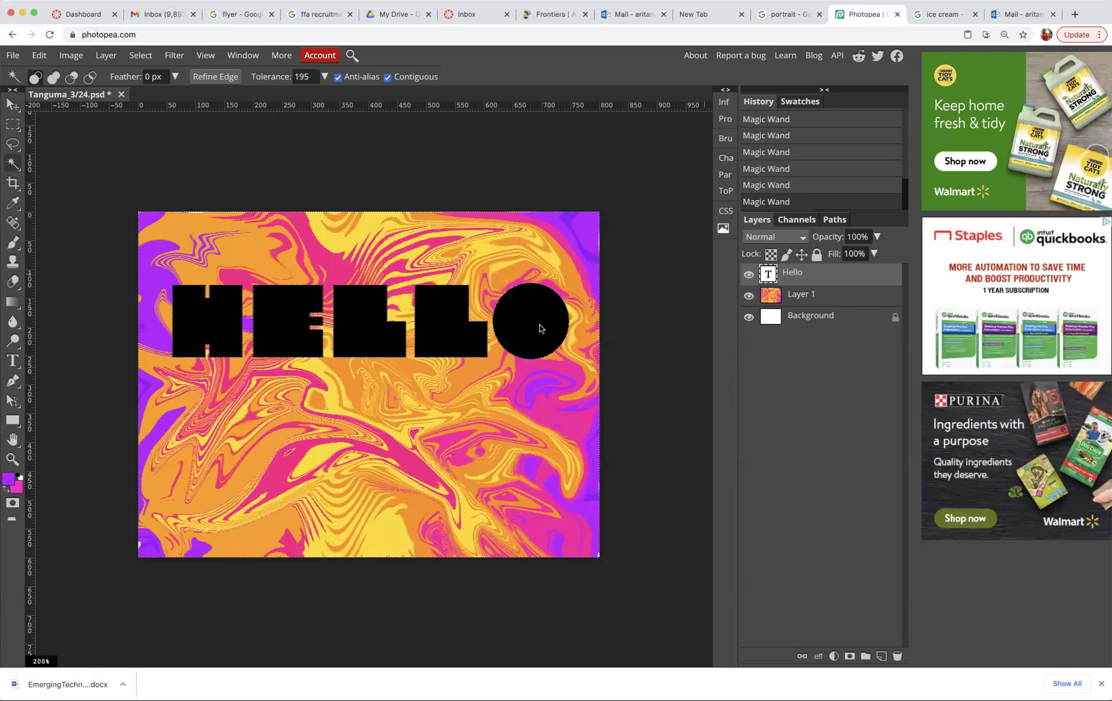
{"action": "left_click", "coordinate": [809, 300]}
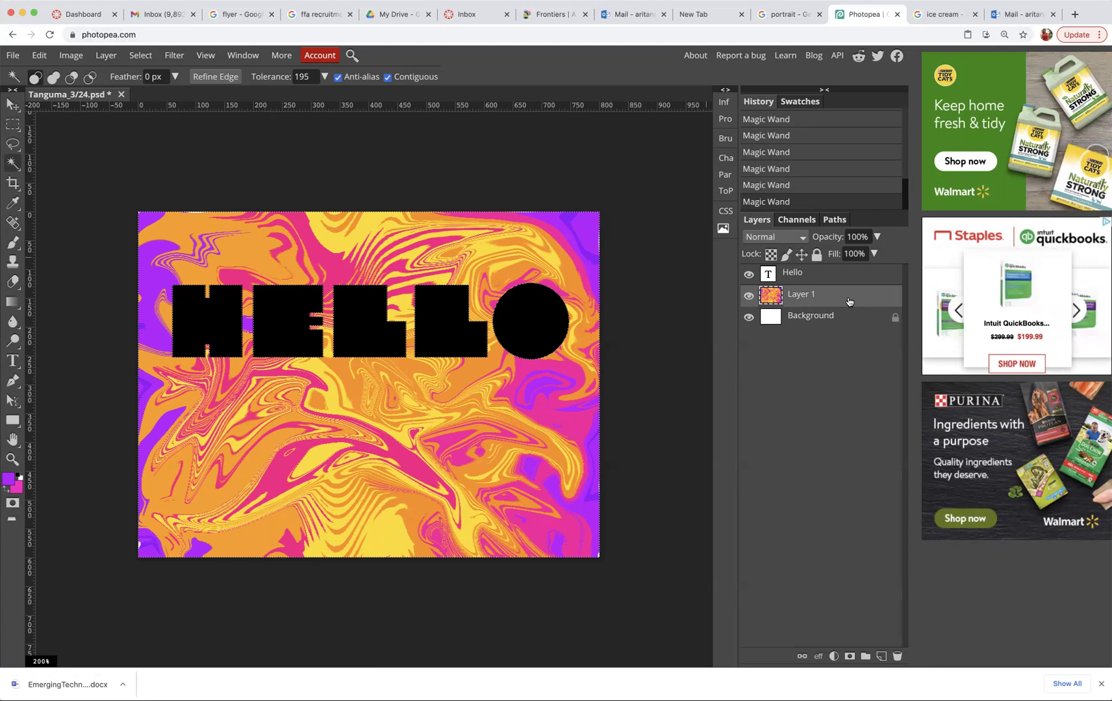
{"action": "key", "text": "Delete"}
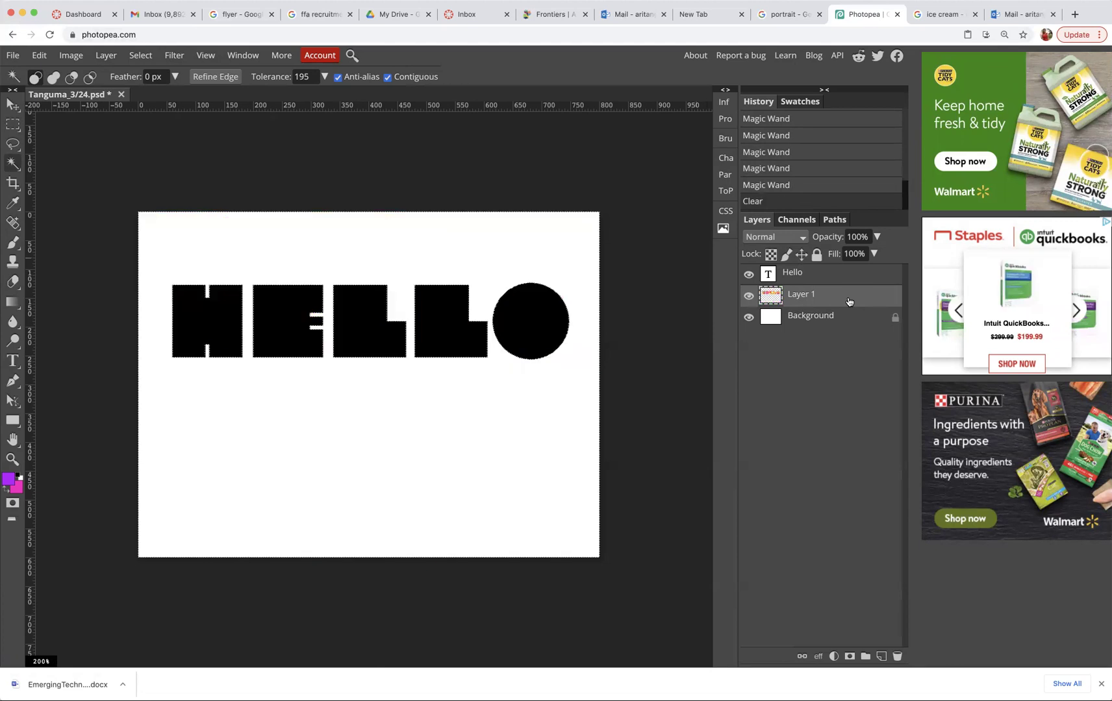
Hide the Hello text layer so the pattern-filled letters show, and deselect the area around them.
{"action": "left_click", "coordinate": [748, 276]}
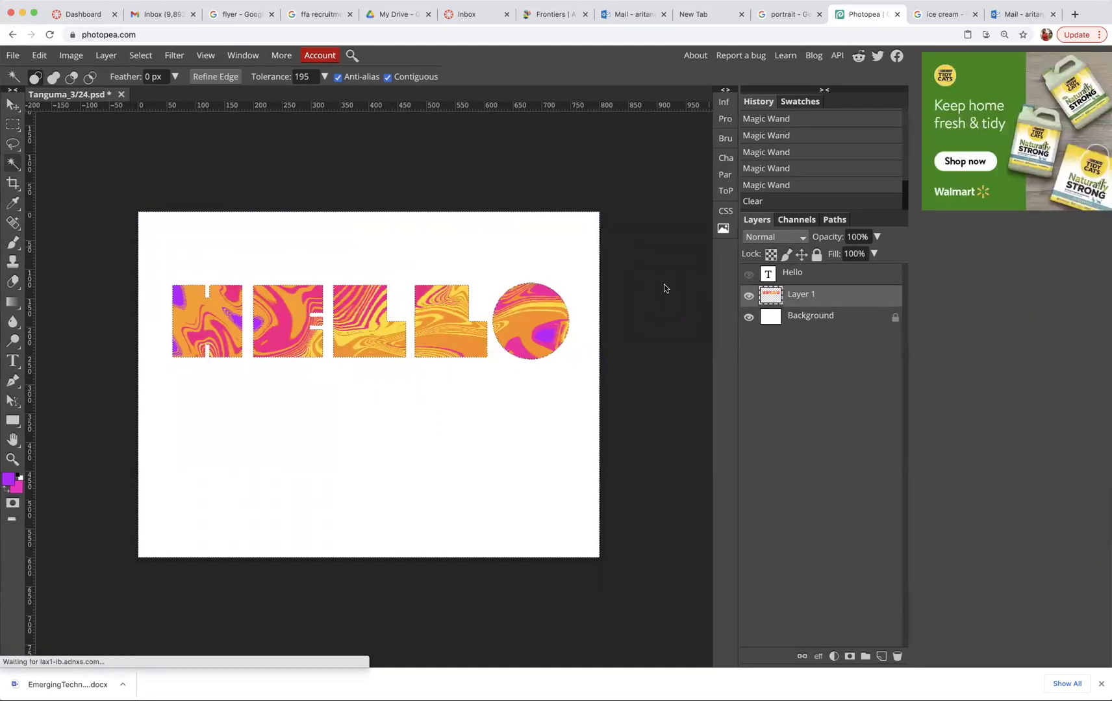
{"action": "left_click", "coordinate": [664, 288]}
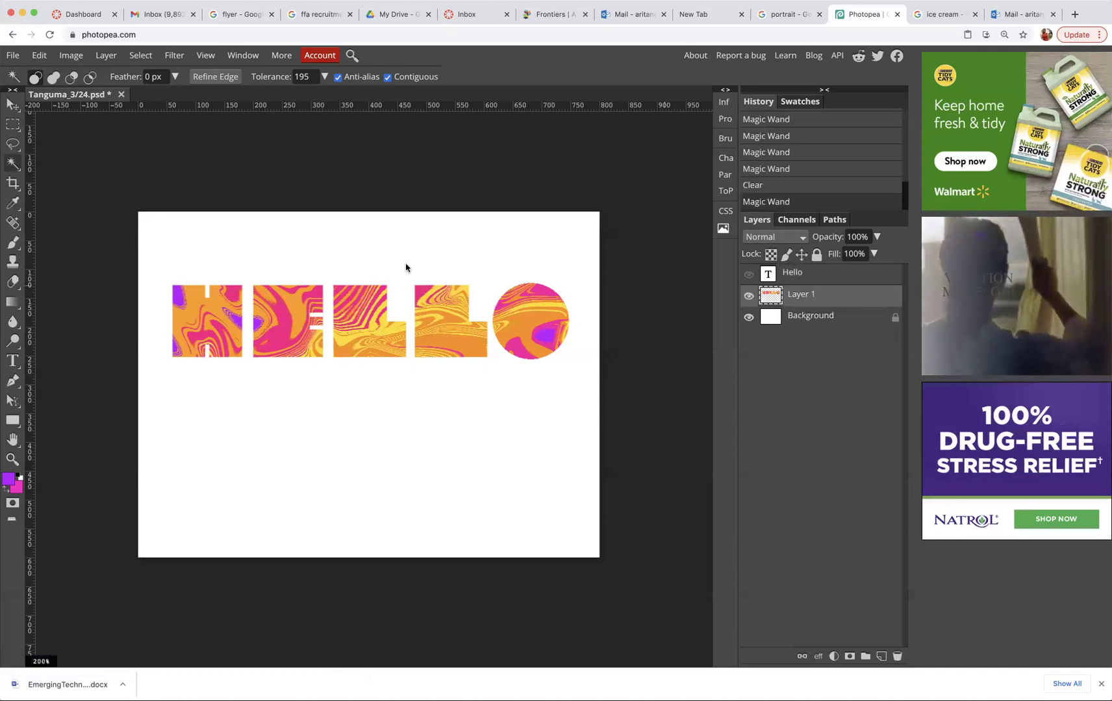
{"action": "scroll", "coordinate": [403, 264], "scroll_direction": "left", "scroll_amount": 4}
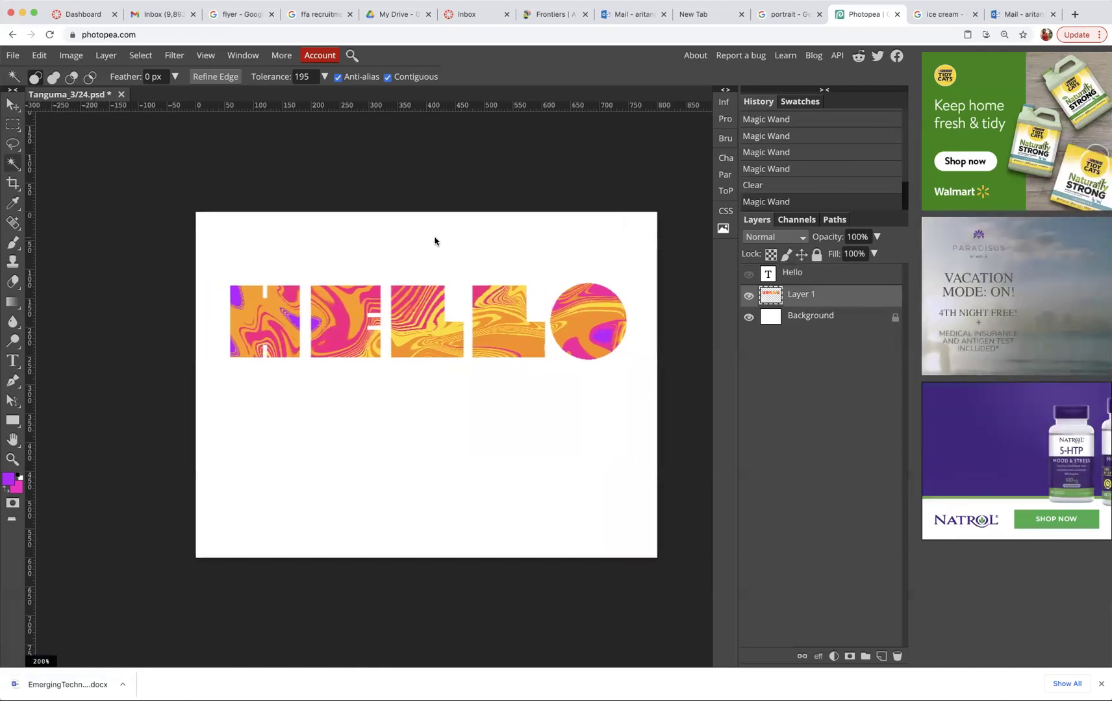
{"action": "scroll", "coordinate": [436, 242], "scroll_direction": "right", "scroll_amount": 1}
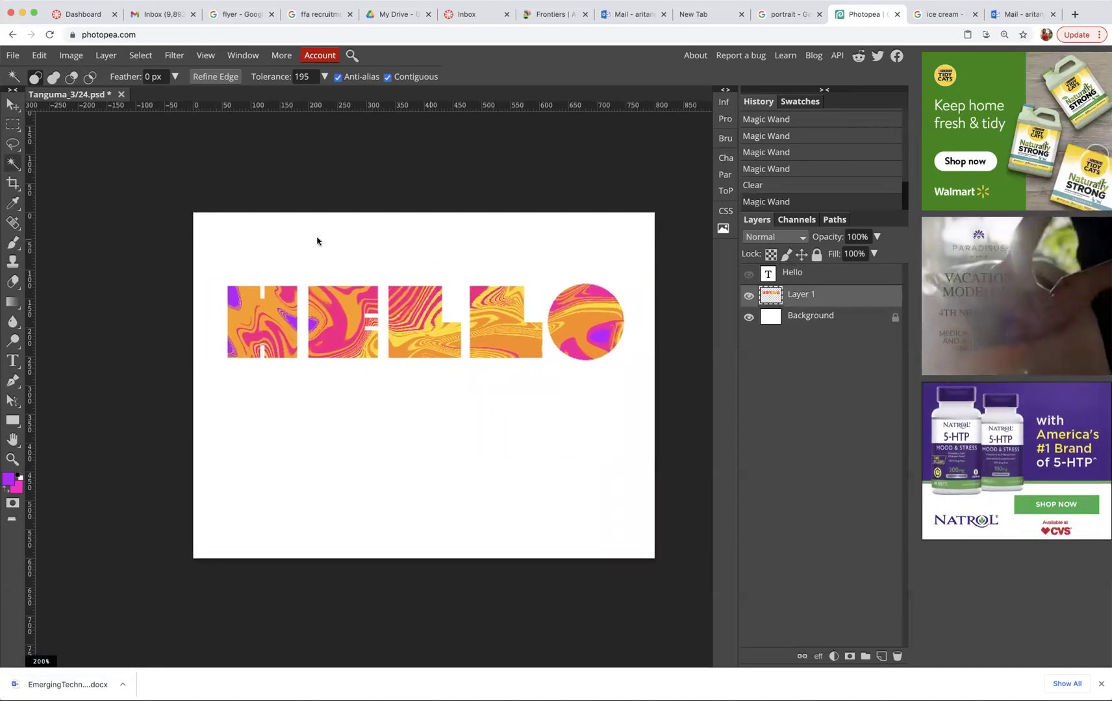
Open the Liquify filter for the pattern-filled letters on Layer 1 and set the brush size to 47.
{"action": "left_click", "coordinate": [173, 55]}
{"action": "left_click", "coordinate": [198, 132]}
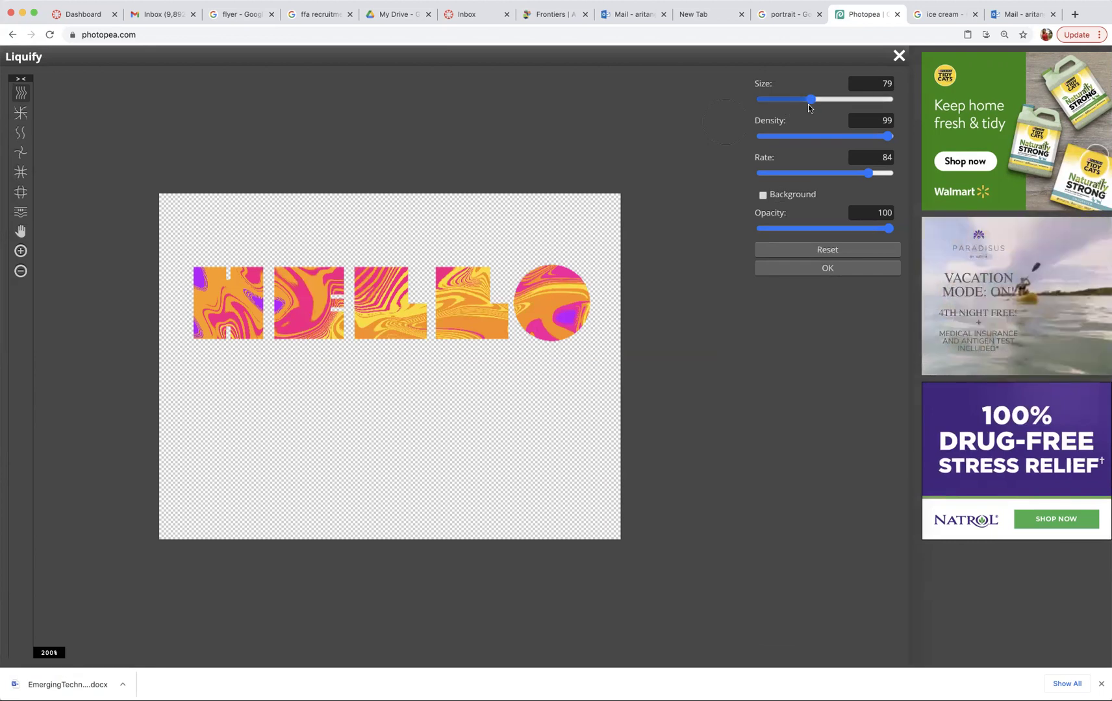
{"action": "left_click_drag", "start_coordinate": [809, 100], "coordinate": [802, 101]}
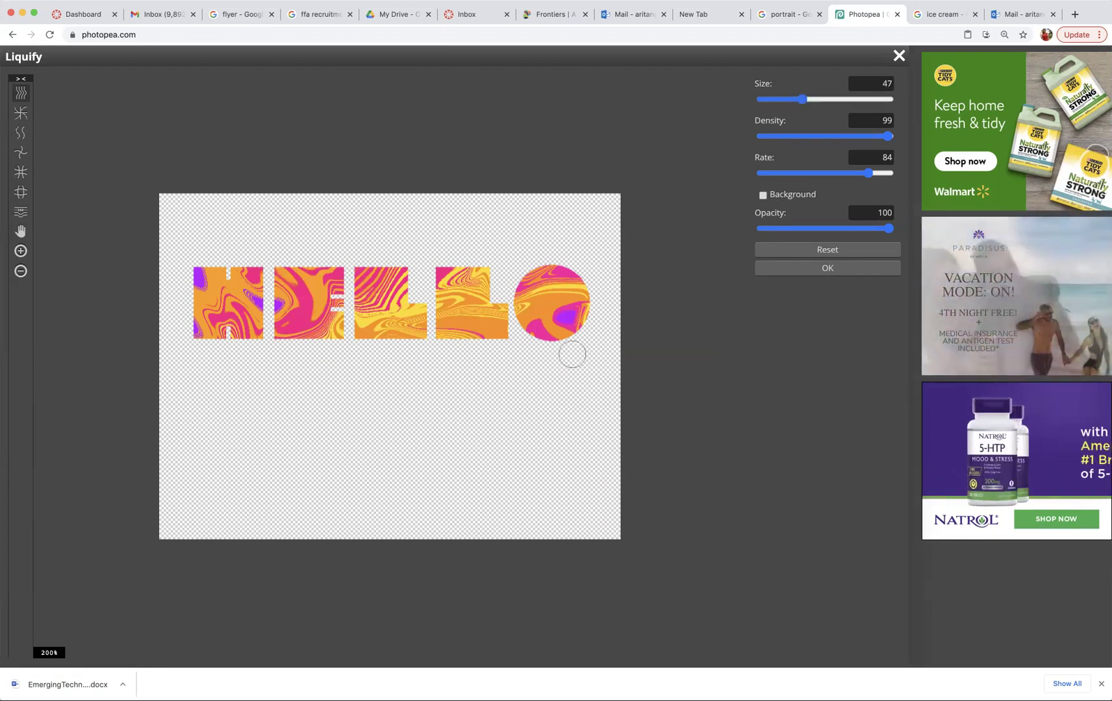
{"action": "mouse_move", "coordinate": [564, 338]}
{"action": "left_mouse_down"}
{"action": "mouse_move", "coordinate": [564, 360]}
{"action": "mouse_move", "coordinate": [548, 351]}
{"action": "mouse_move", "coordinate": [545, 368]}
{"action": "left_mouse_up"}
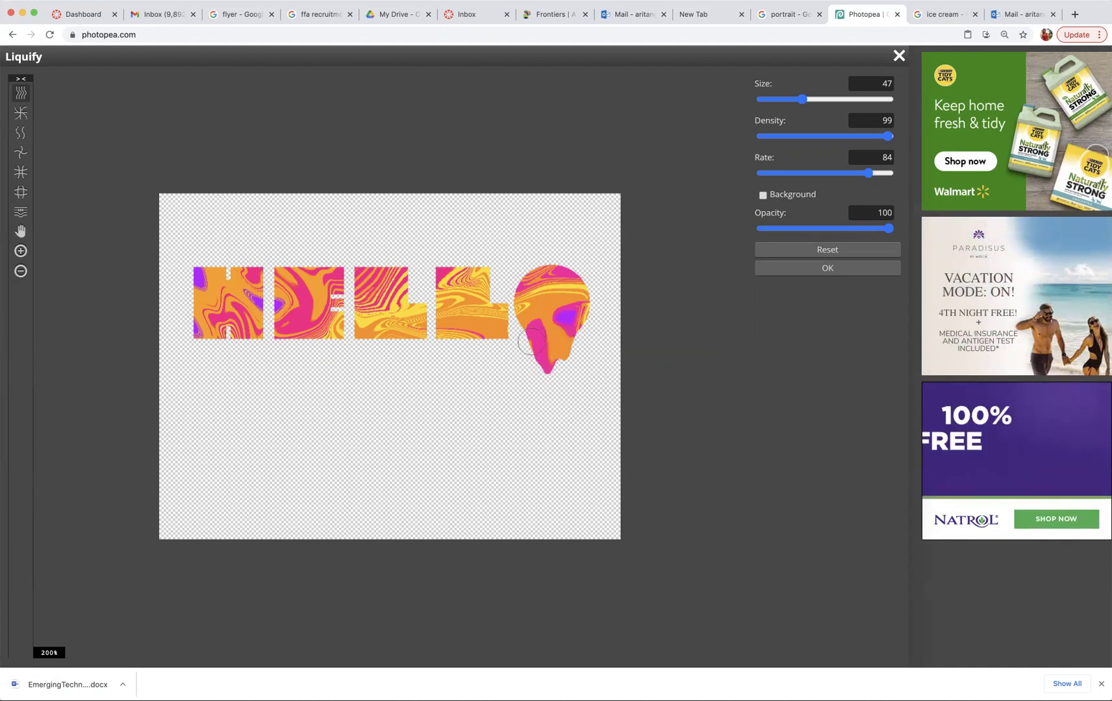
{"action": "mouse_move", "coordinate": [521, 368]}
{"action": "left_mouse_down"}
{"action": "mouse_move", "coordinate": [557, 331]}
{"action": "mouse_move", "coordinate": [527, 333]}
{"action": "mouse_move", "coordinate": [518, 372]}
{"action": "left_mouse_up"}
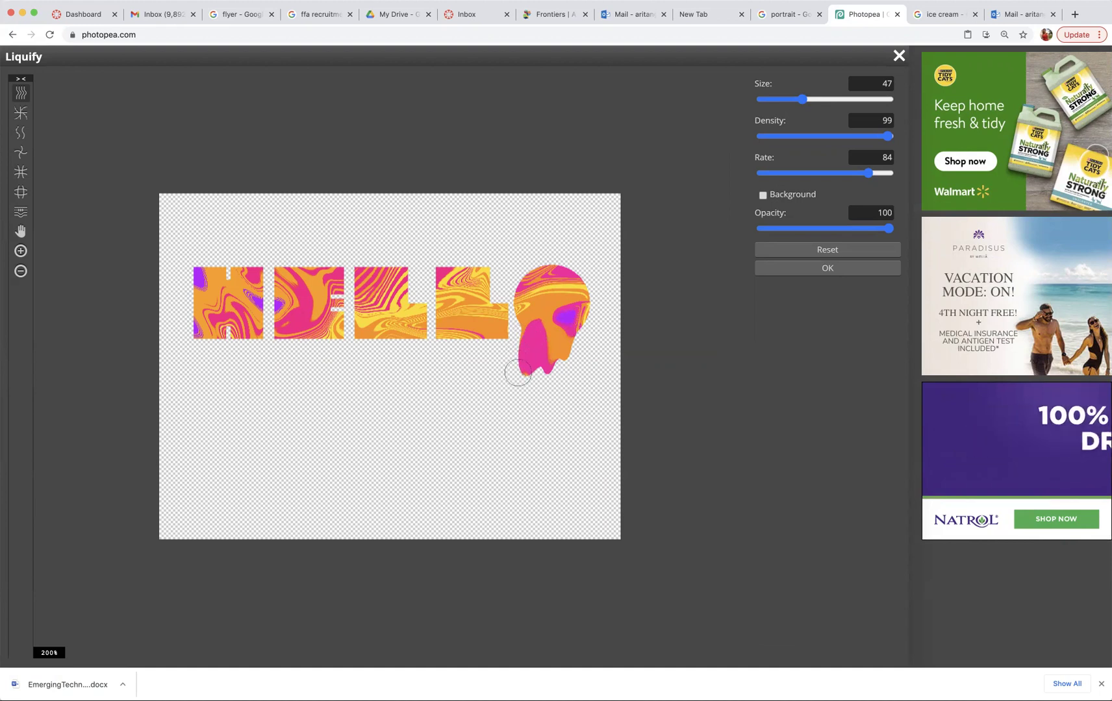
{"action": "left_click", "coordinate": [837, 250]}
Push the lower edges of the O and the second L downward into paint-like drips.
{"action": "left_click_drag", "start_coordinate": [569, 335], "coordinate": [566, 356]}
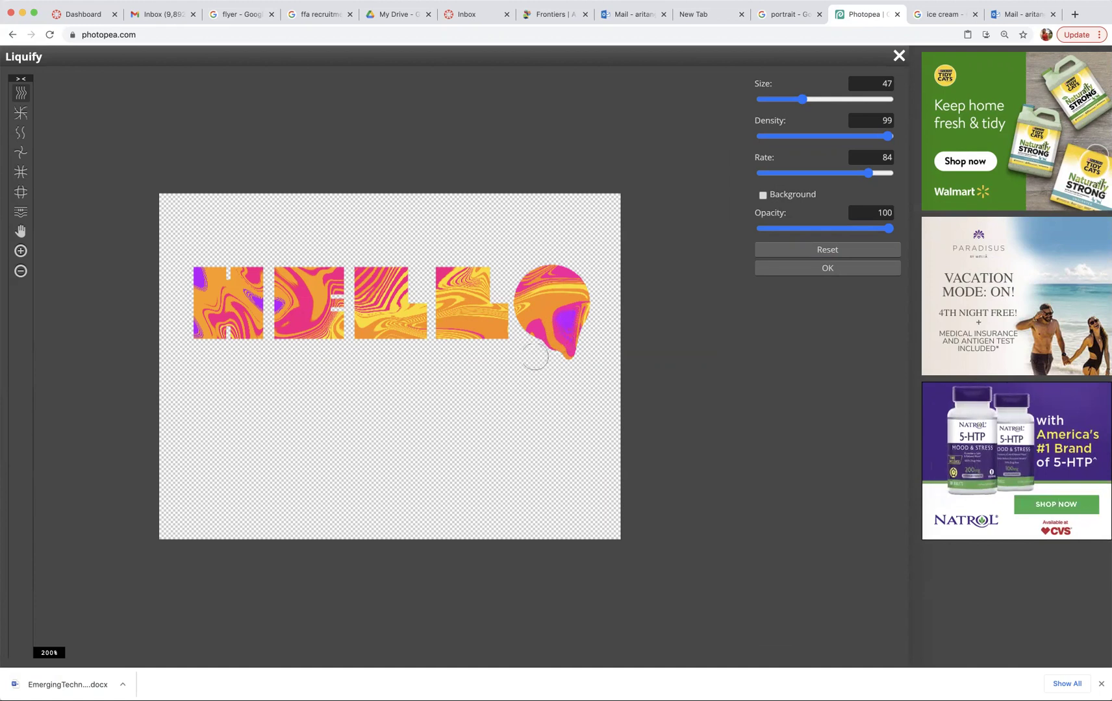
{"action": "mouse_move", "coordinate": [495, 339]}
{"action": "left_mouse_down"}
{"action": "mouse_move", "coordinate": [478, 362]}
{"action": "mouse_move", "coordinate": [464, 357]}
{"action": "left_mouse_up"}
Set the Liquify brush size to 37 and pull drips down from the bottoms of the first L and the E.
{"action": "left_click_drag", "start_coordinate": [802, 99], "coordinate": [801, 101]}
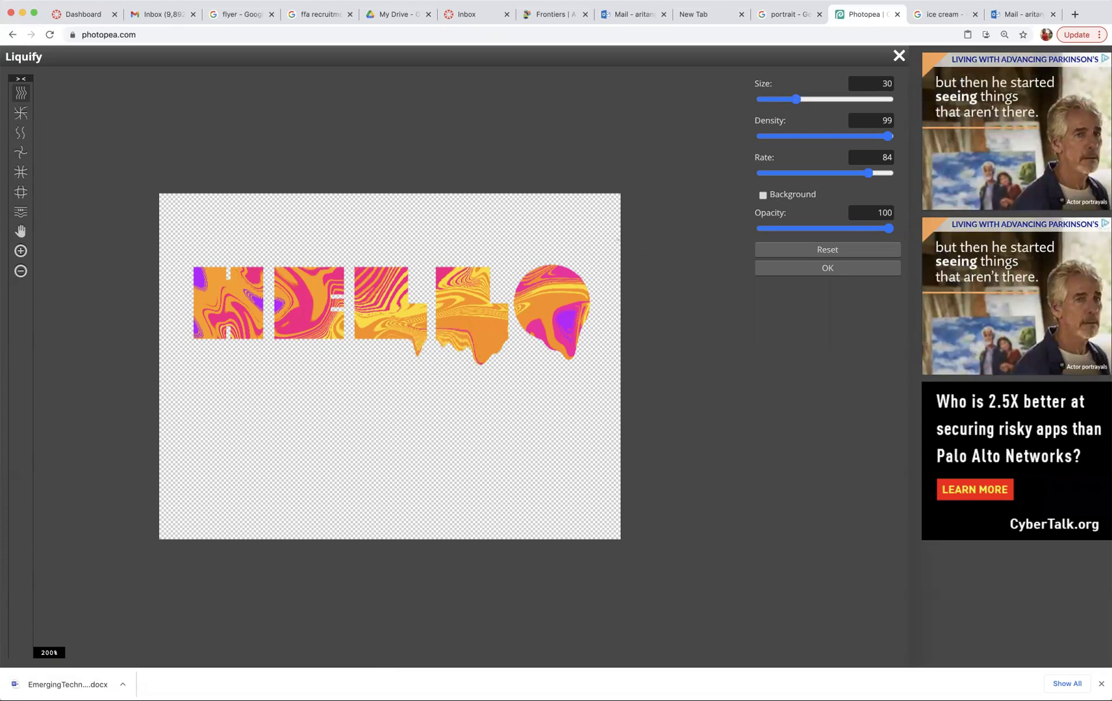
{"action": "left_click_drag", "start_coordinate": [796, 99], "coordinate": [799, 99]}
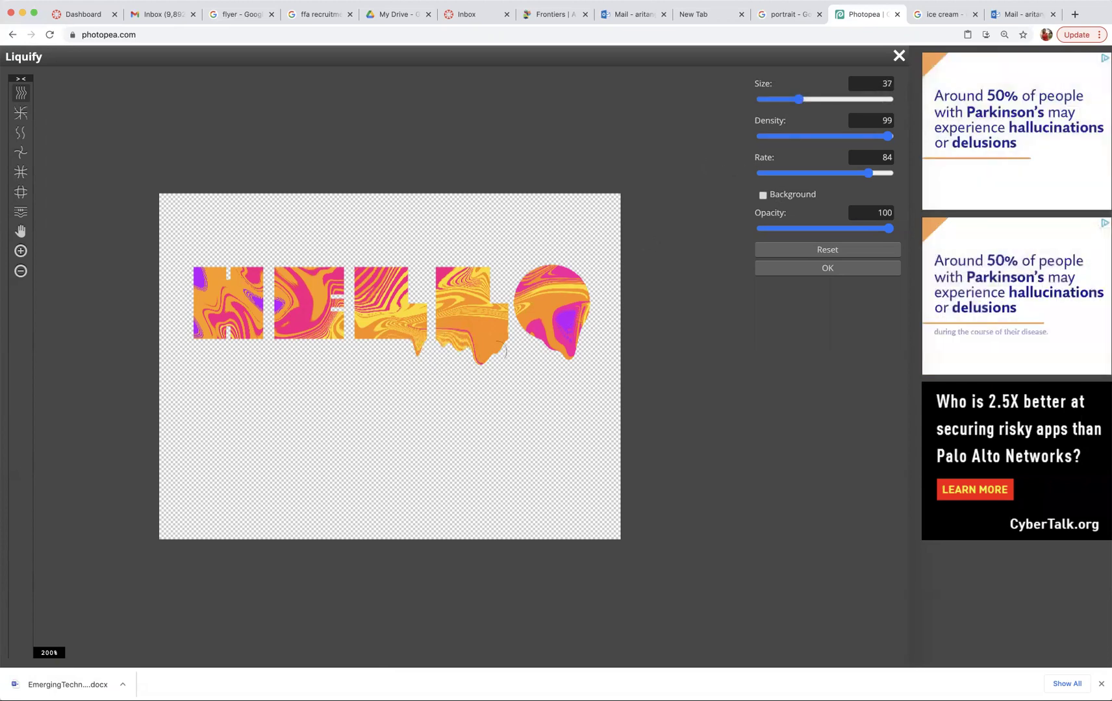
{"action": "left_click_drag", "start_coordinate": [418, 342], "coordinate": [418, 354]}
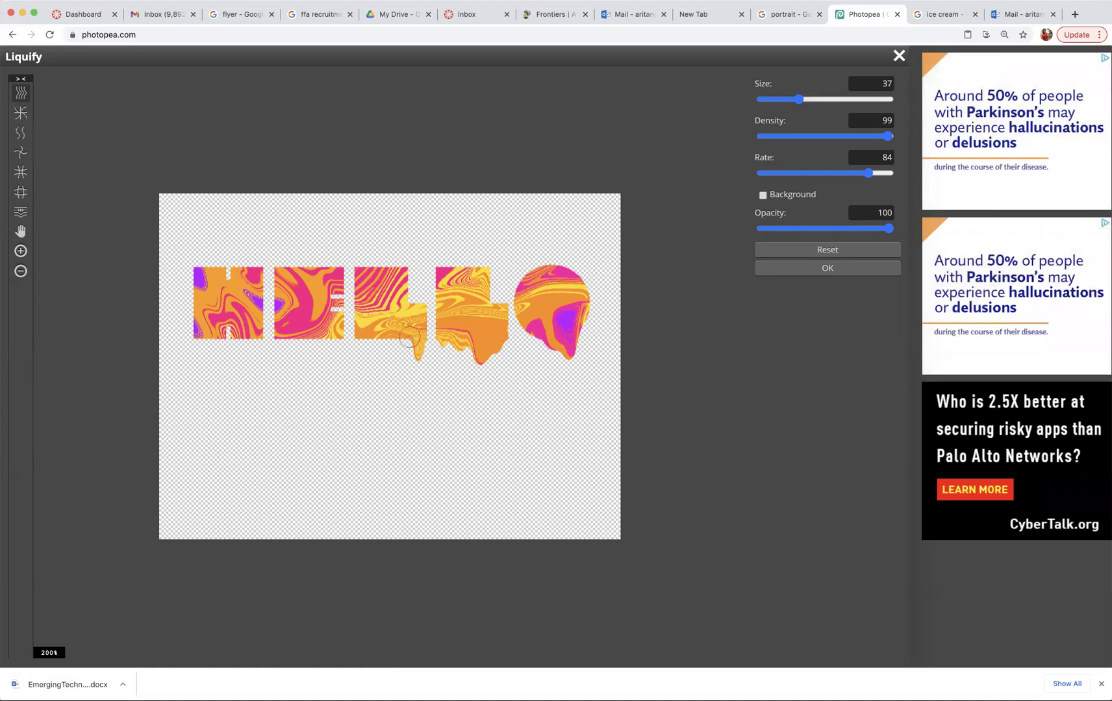
{"action": "mouse_move", "coordinate": [402, 370]}
{"action": "left_mouse_down"}
{"action": "mouse_move", "coordinate": [383, 337]}
{"action": "mouse_move", "coordinate": [369, 358]}
{"action": "left_mouse_up"}
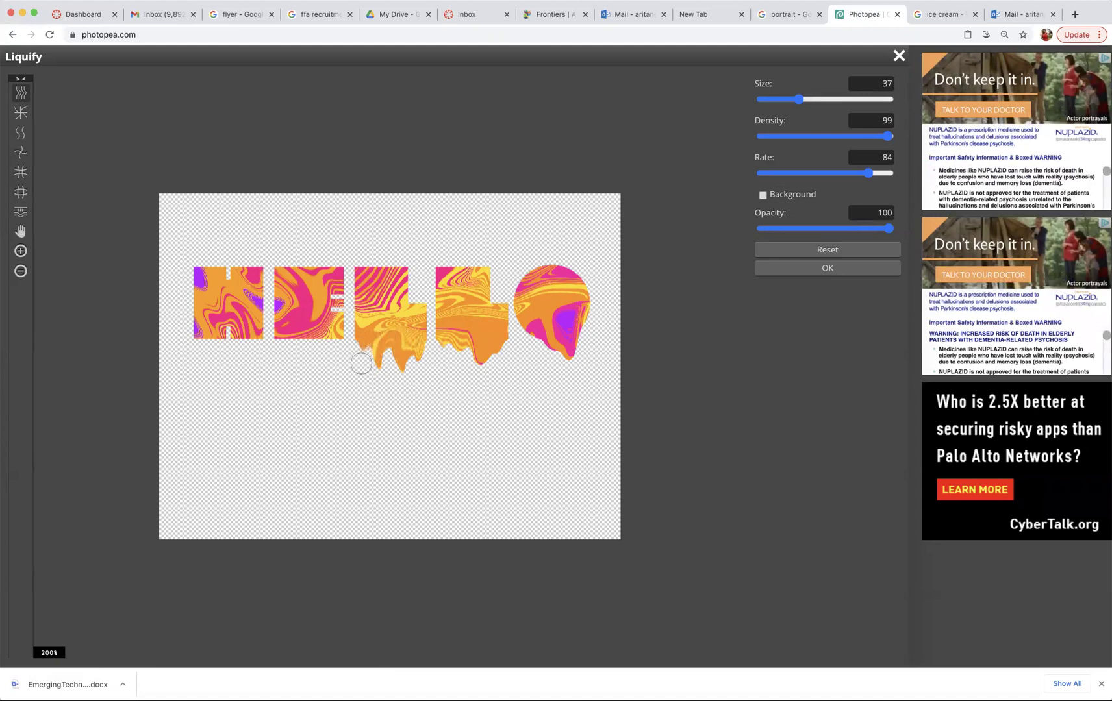
{"action": "mouse_move", "coordinate": [339, 334]}
{"action": "left_mouse_down"}
{"action": "mouse_move", "coordinate": [336, 365]}
{"action": "mouse_move", "coordinate": [324, 339]}
{"action": "mouse_move", "coordinate": [323, 376]}
{"action": "mouse_move", "coordinate": [331, 349]}
{"action": "mouse_move", "coordinate": [329, 369]}
{"action": "mouse_move", "coordinate": [308, 352]}
{"action": "left_mouse_up"}
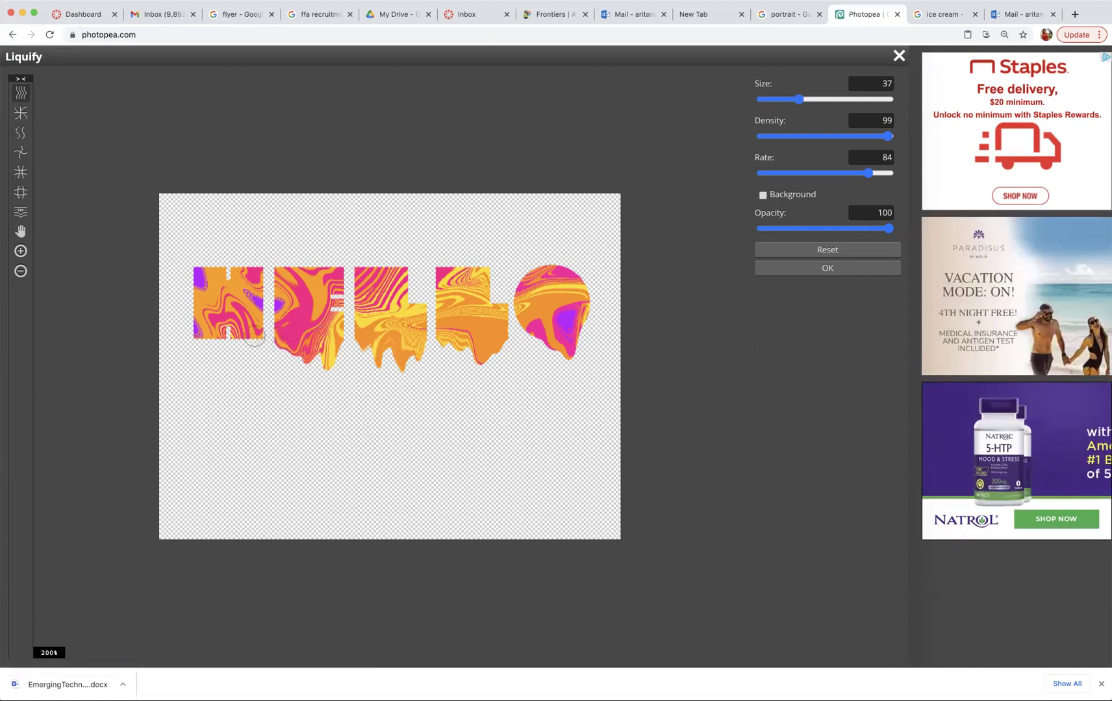
Pull the bottom edge of the H down into several uneven drips across both legs.
{"action": "mouse_move", "coordinate": [254, 336]}
{"action": "left_mouse_down"}
{"action": "mouse_move", "coordinate": [213, 350]}
{"action": "mouse_move", "coordinate": [221, 362]}
{"action": "left_mouse_up"}
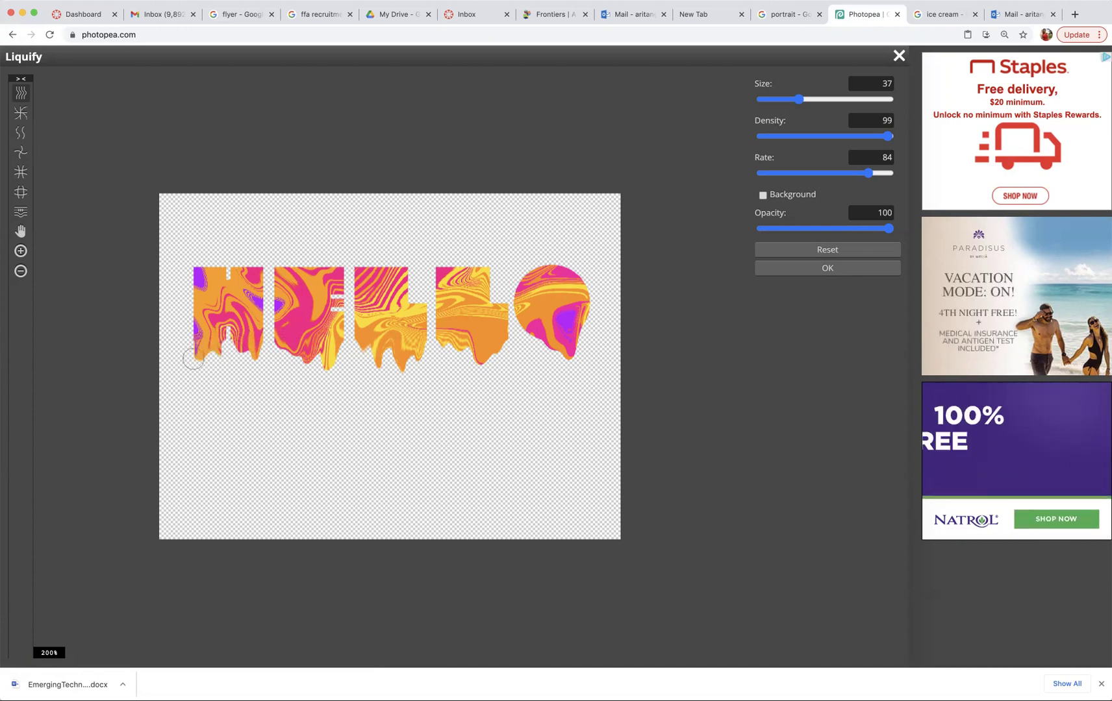
{"action": "left_click_drag", "start_coordinate": [193, 359], "coordinate": [193, 388]}
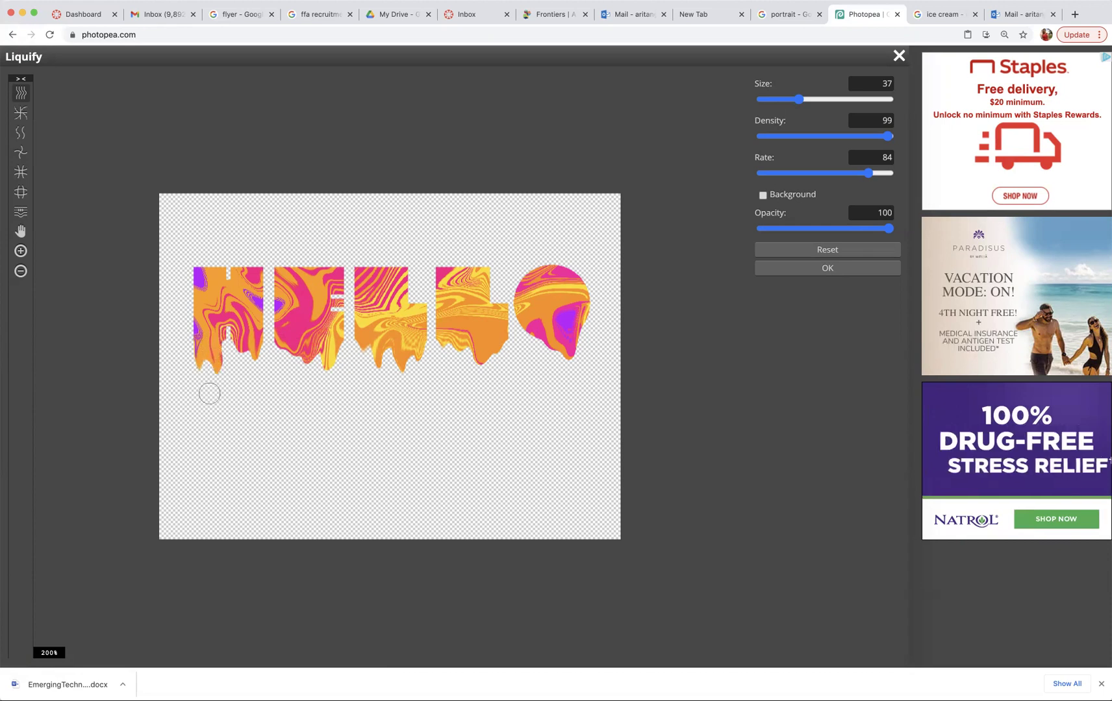
{"action": "left_click_drag", "start_coordinate": [234, 346], "coordinate": [244, 364]}
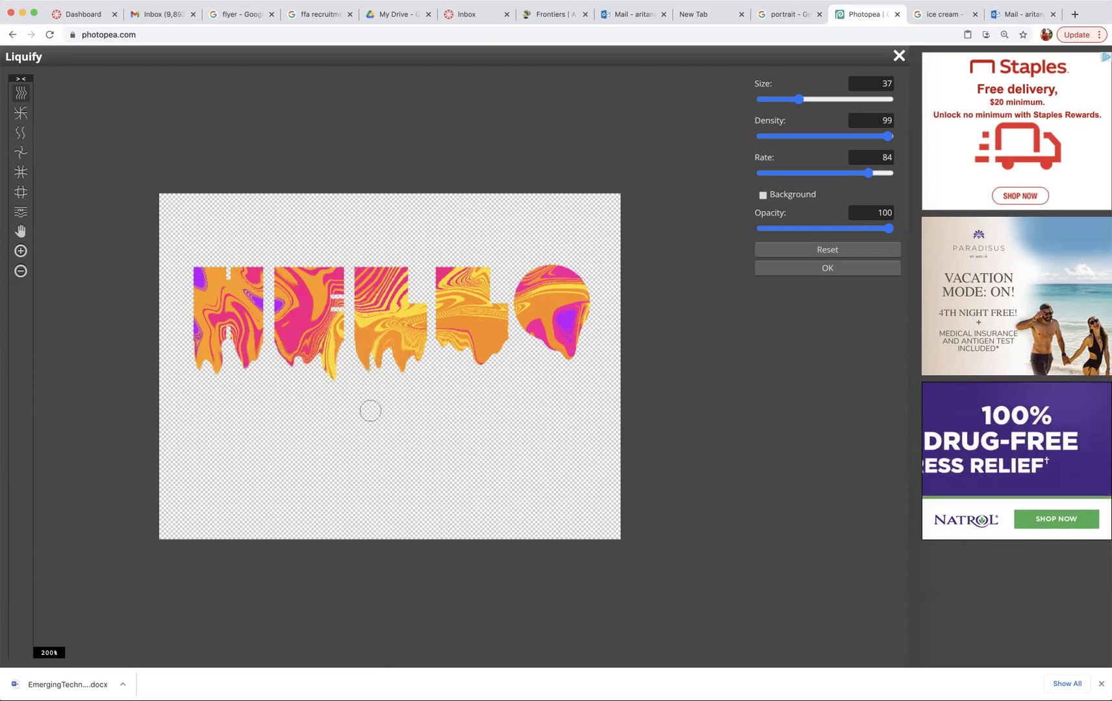
Stretch longer, pointed drips from the second L and the O, and apply the Liquify filter.
{"action": "left_click_drag", "start_coordinate": [481, 346], "coordinate": [469, 417]}
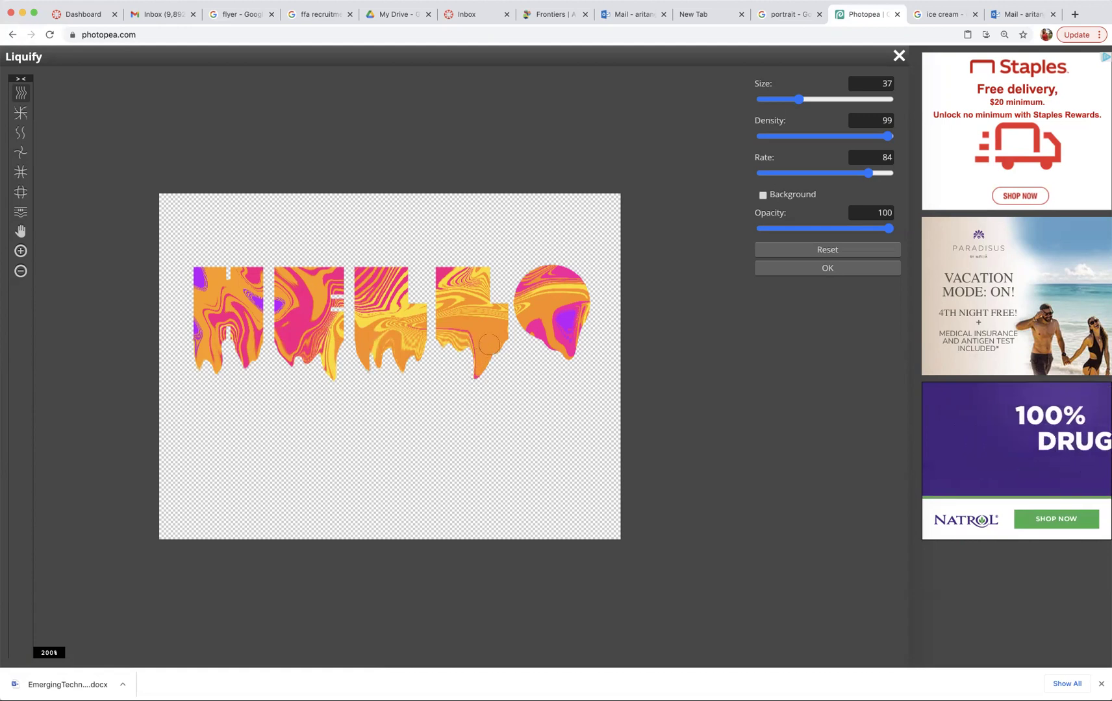
{"action": "left_click_drag", "start_coordinate": [499, 347], "coordinate": [509, 396]}
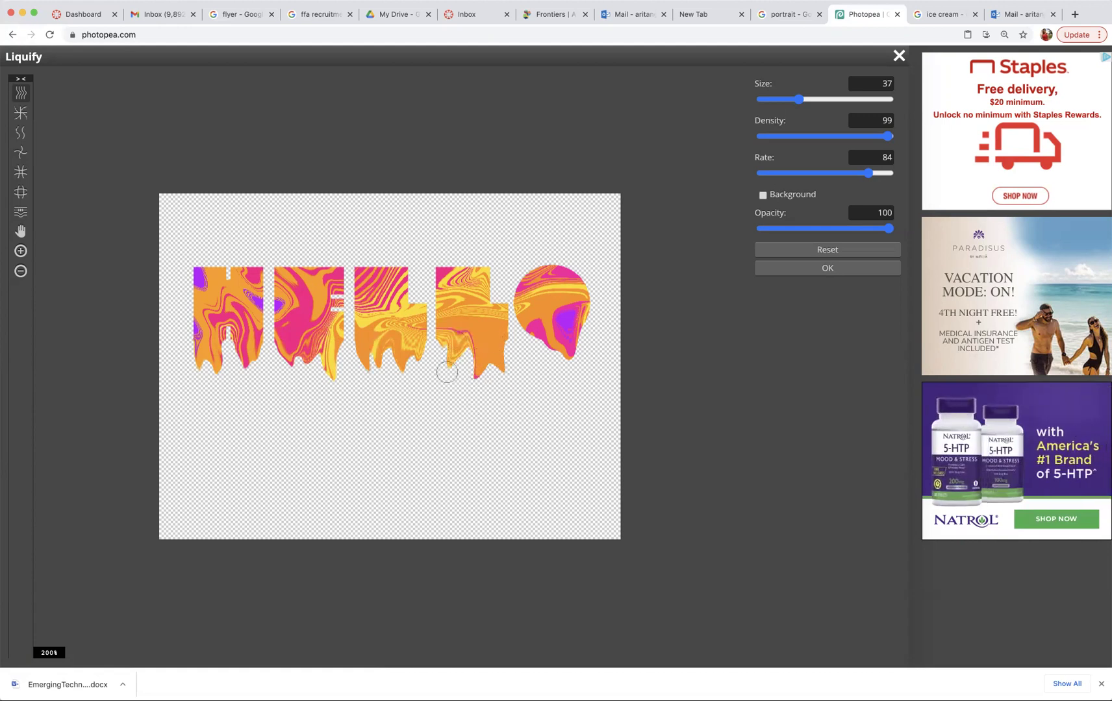
{"action": "left_click_drag", "start_coordinate": [566, 354], "coordinate": [570, 390]}
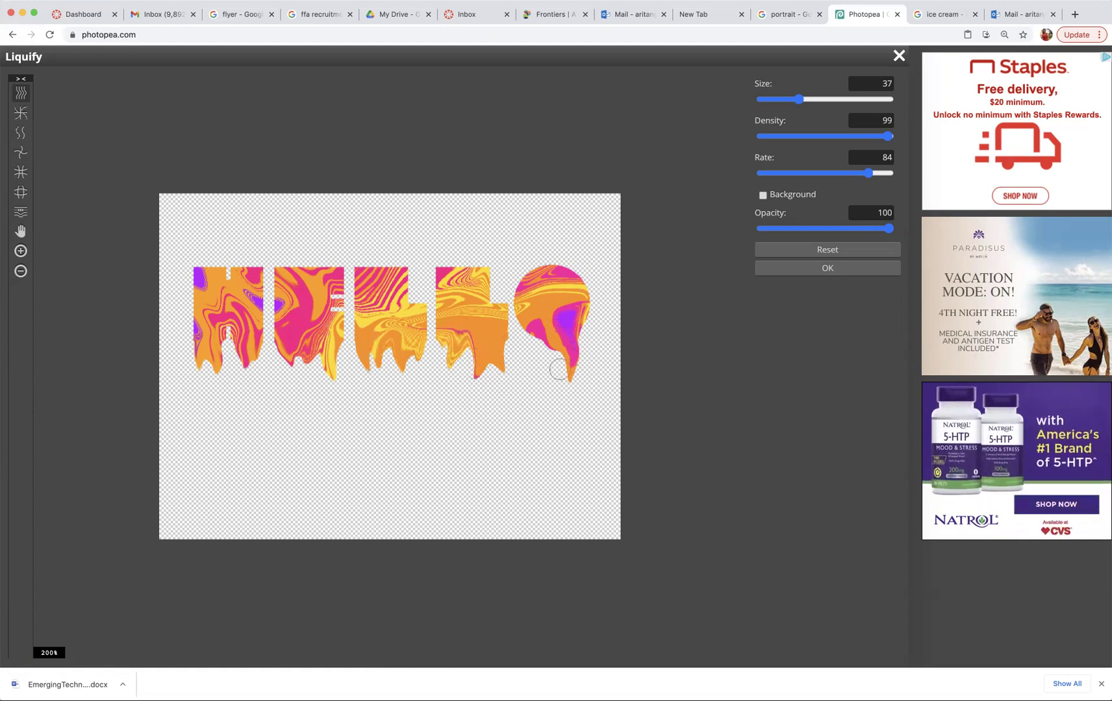
{"action": "left_click_drag", "start_coordinate": [526, 316], "coordinate": [529, 383]}
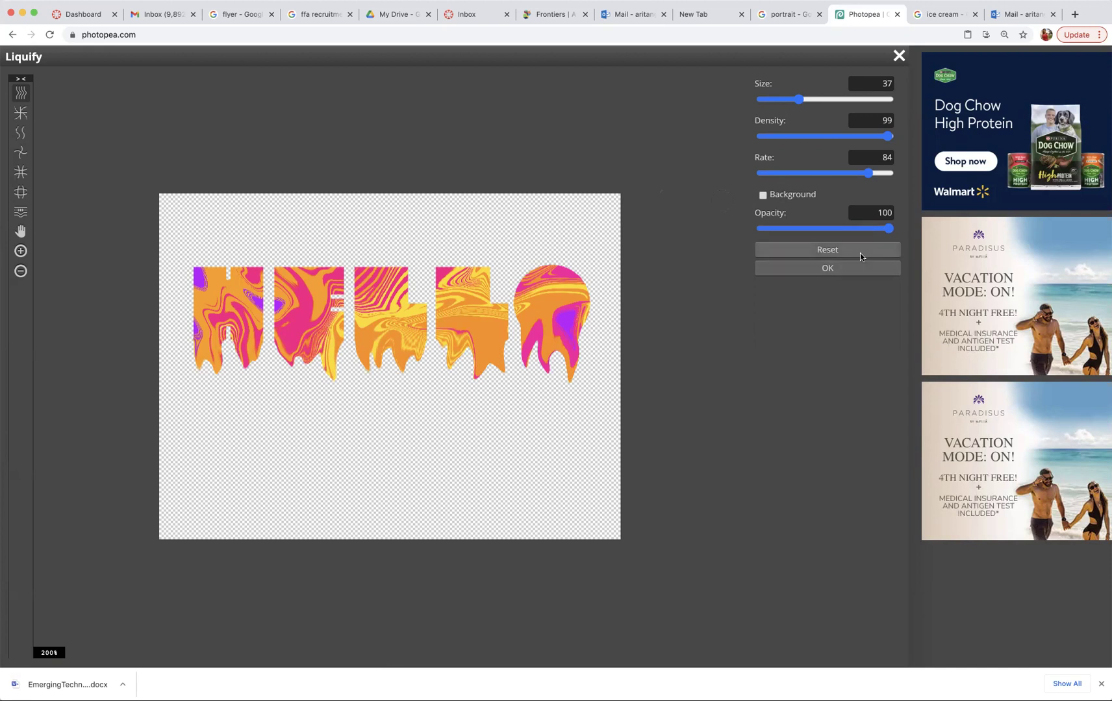
{"action": "left_click", "coordinate": [843, 272]}
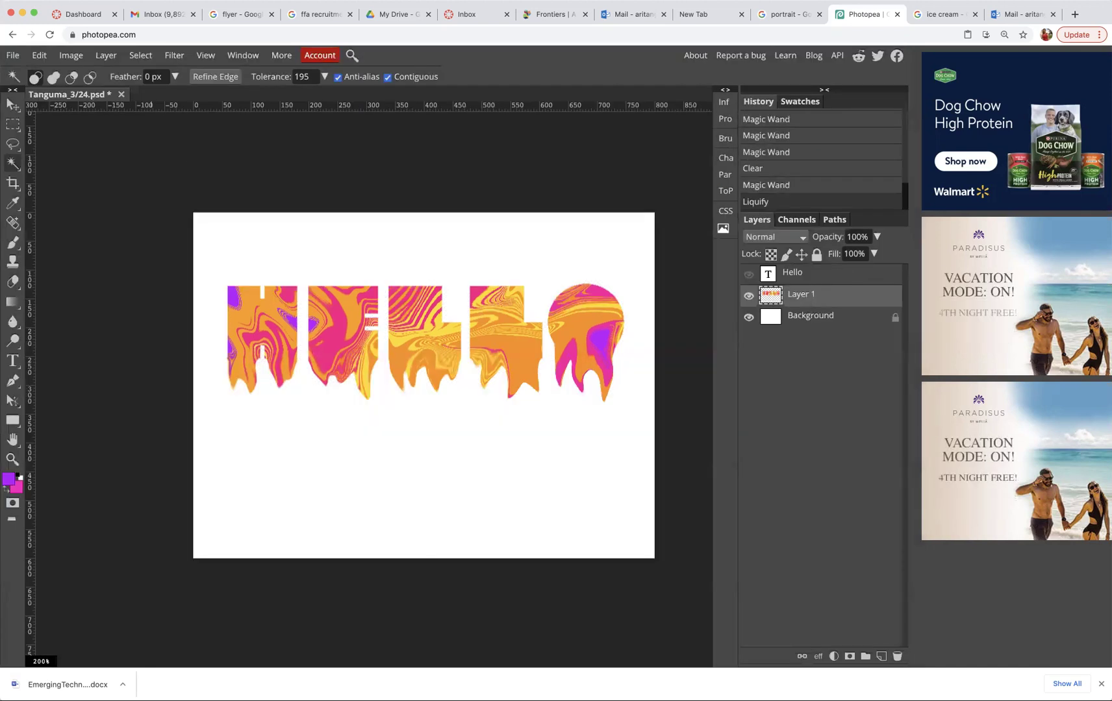
Crop the image to a rectangular selection drawn closely around the dripping word, and deselect.
{"action": "left_click", "coordinate": [13, 124]}
{"action": "left_click_drag", "start_coordinate": [213, 277], "coordinate": [637, 407]}
{"action": "left_click", "coordinate": [72, 55]}
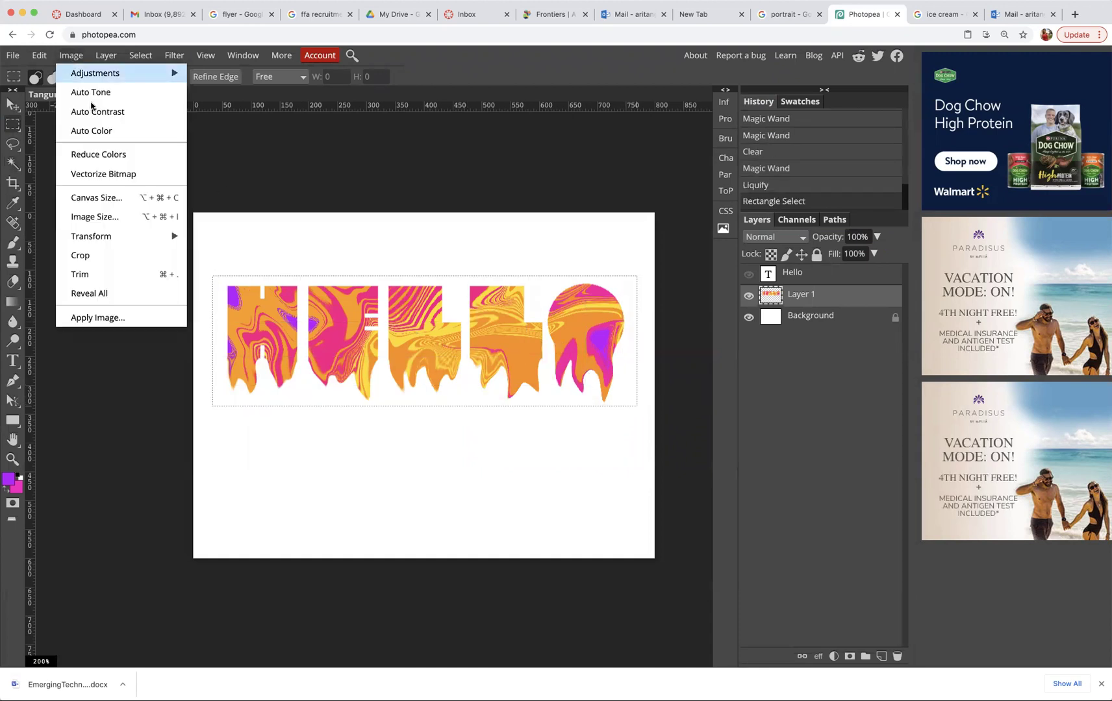
{"action": "left_click", "coordinate": [129, 252]}
{"action": "key", "text": "ctrl+d"}
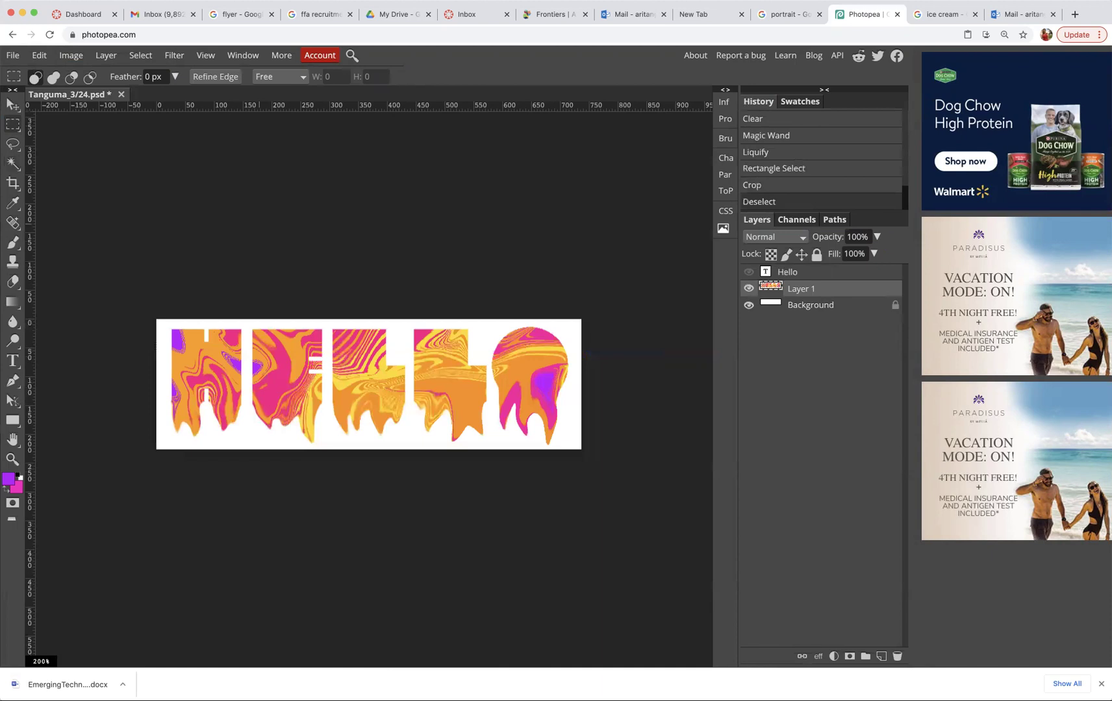